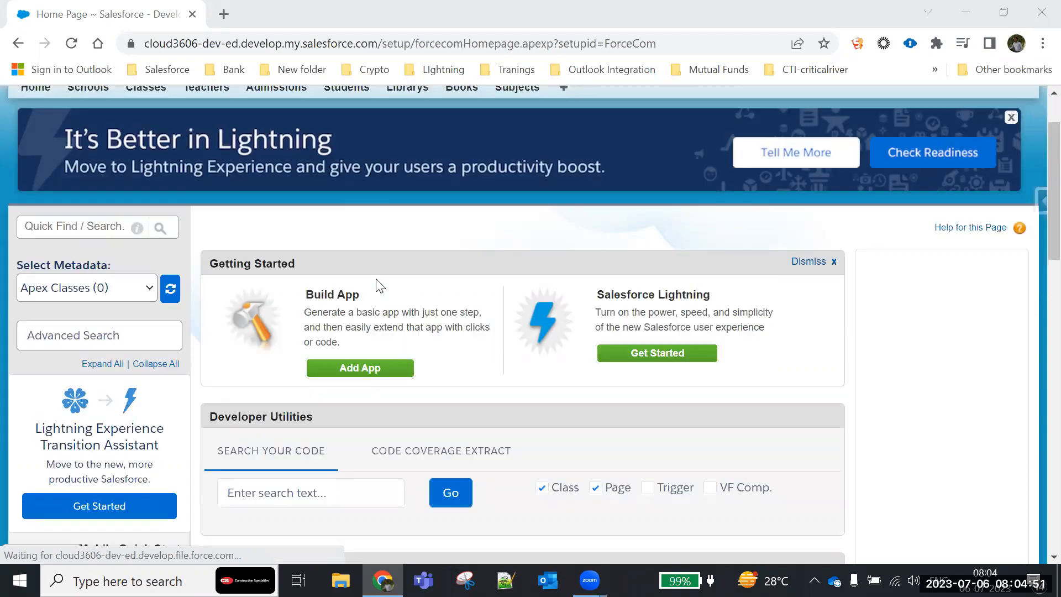
- Show all students in the All list view and open the first listed student's record
scroll(374, 284, up, 5)
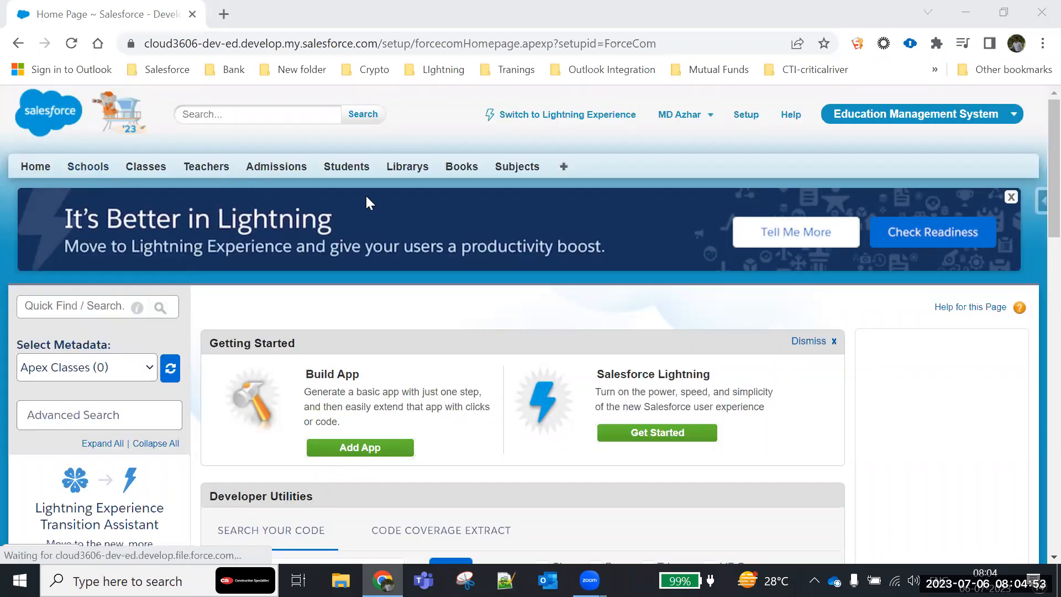
click(358, 172)
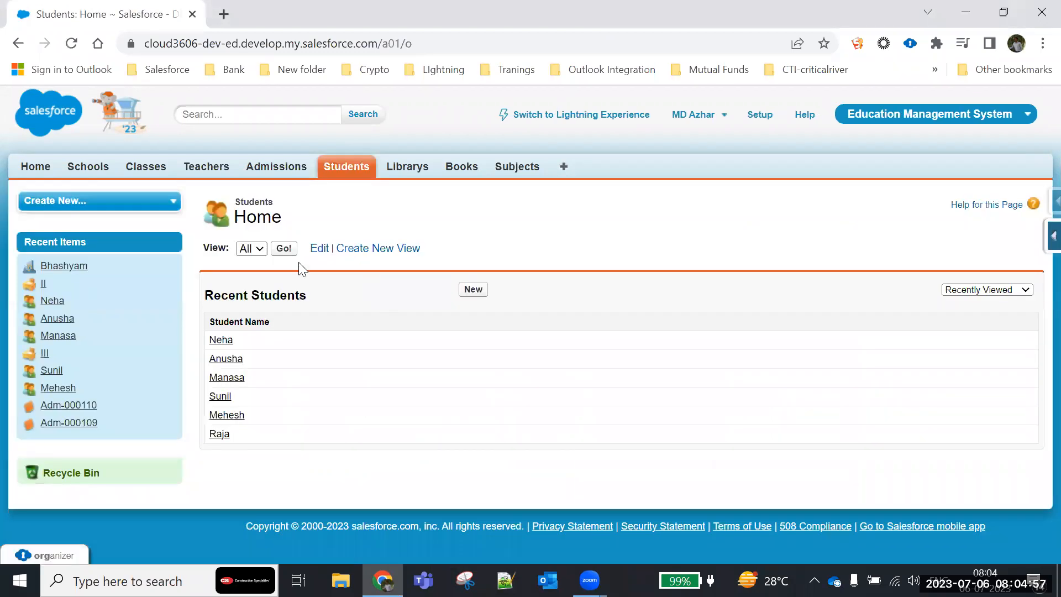
click(284, 249)
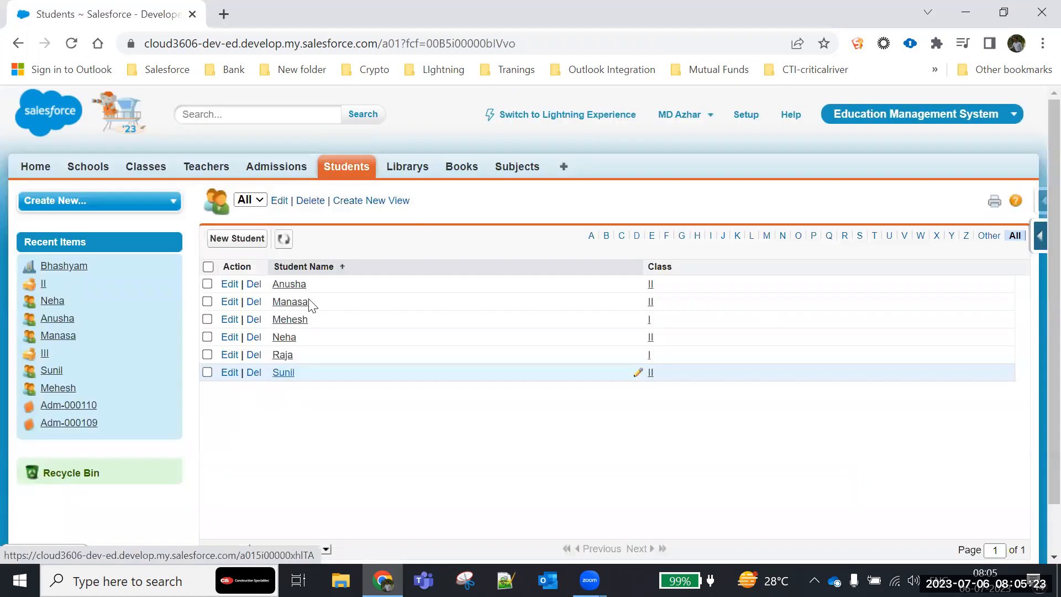
click(290, 286)
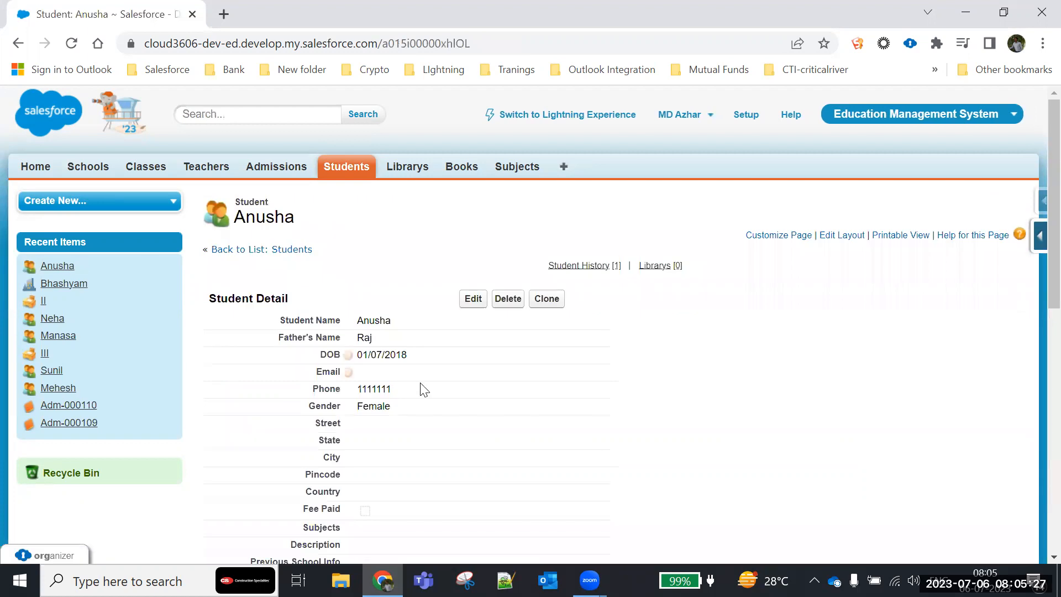
- Examine the fields in the Student Detail section of the student's record, from the name down to the audit fields
scroll(424, 388, down, 2)
scroll(422, 387, up, 1)
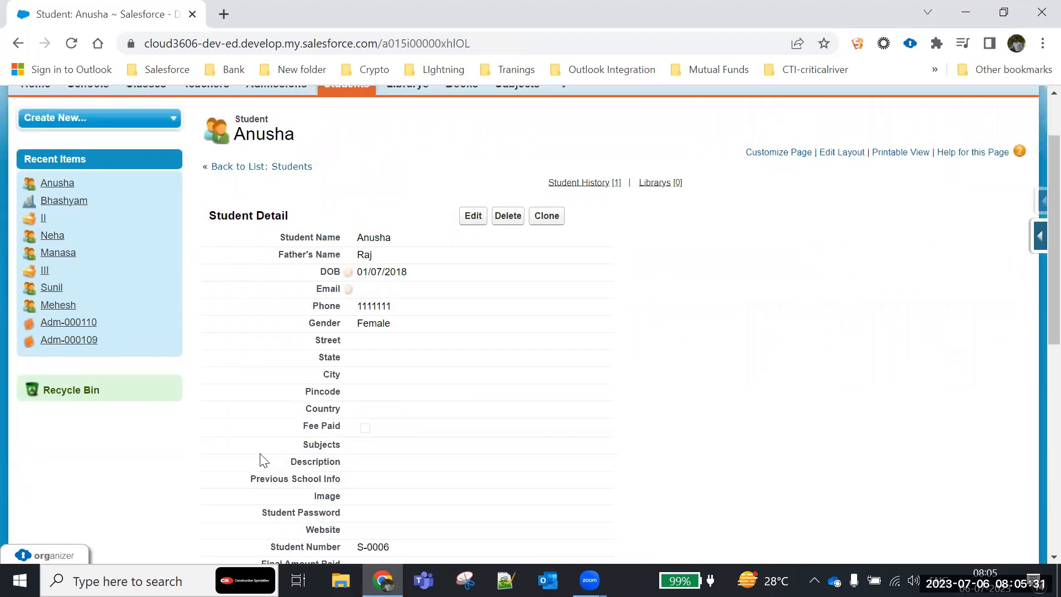
scroll(395, 305, down, 1)
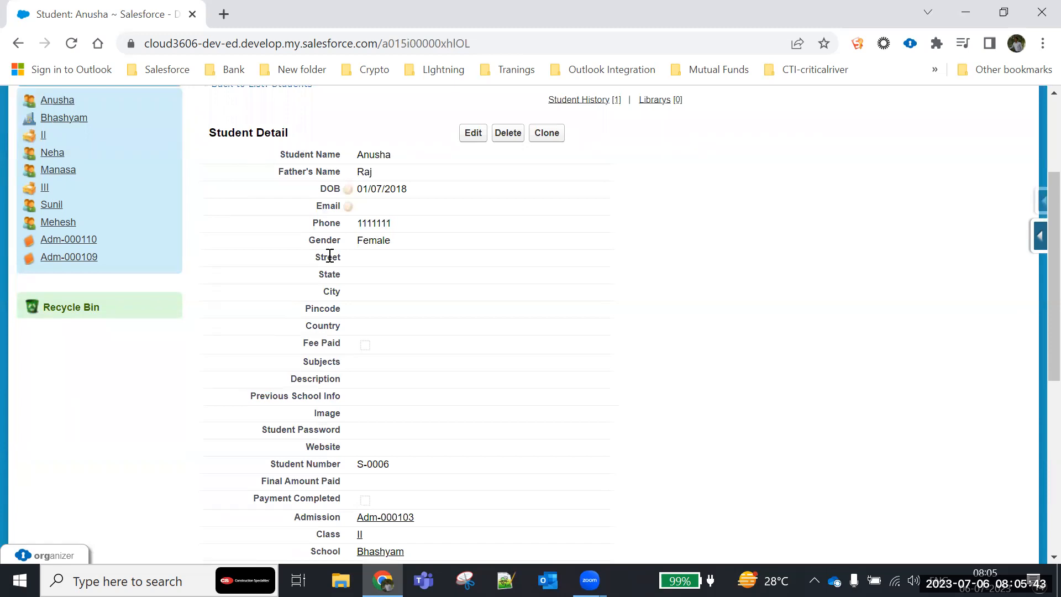
scroll(339, 379, down, 4)
scroll(339, 379, down, 2)
scroll(338, 382, up, 7)
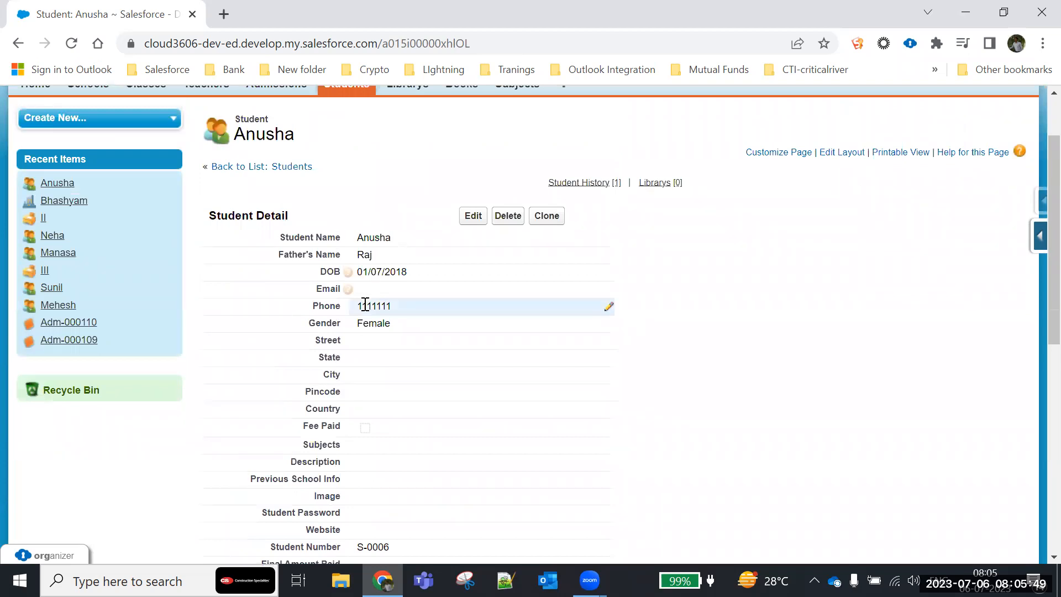
mouse_move(210, 215)
mouse_down()
mouse_move(250, 218)
mouse_move(665, 434)
mouse_move(658, 457)
mouse_move(497, 254)
mouse_up()
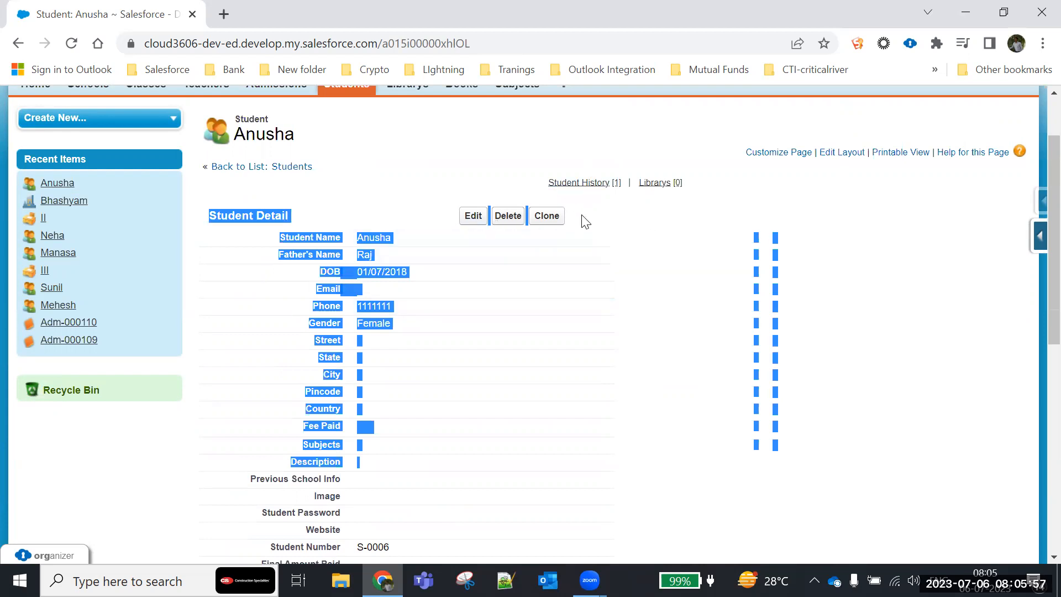
scroll(604, 334, down, 3)
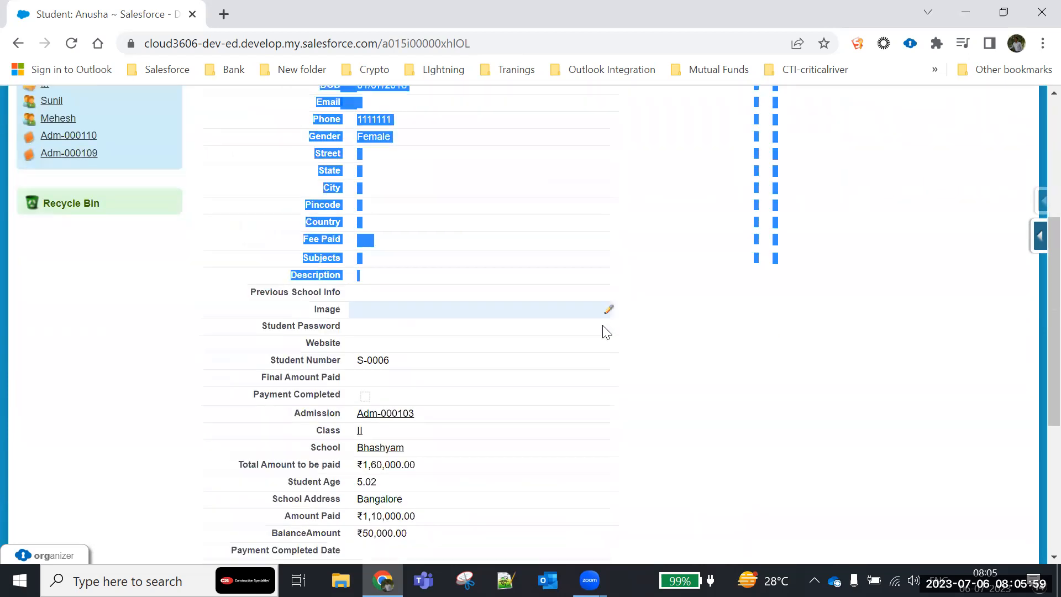
scroll(606, 332, down, 5)
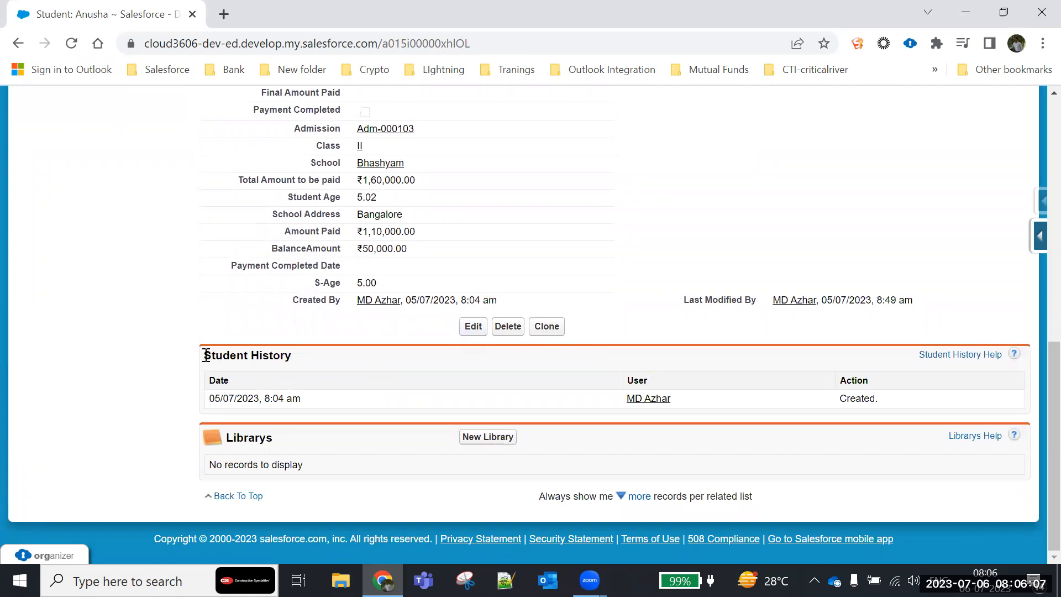
- Examine the Student History and Librarys related lists and compare them with the student's detail section
triple_click(272, 355)
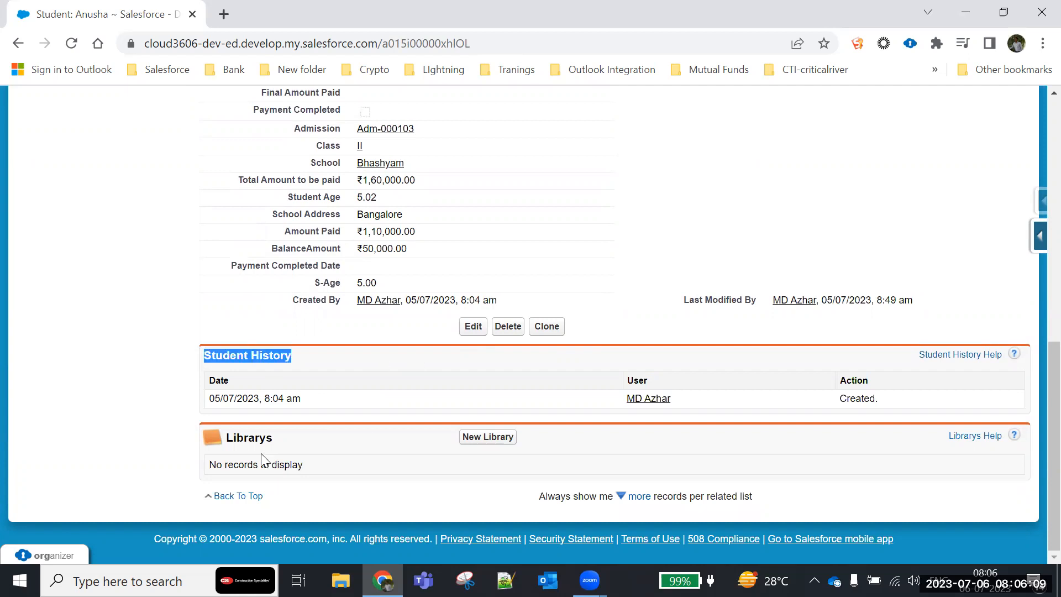
drag(213, 437, 308, 442)
scroll(390, 331, up, 5)
scroll(422, 267, up, 3)
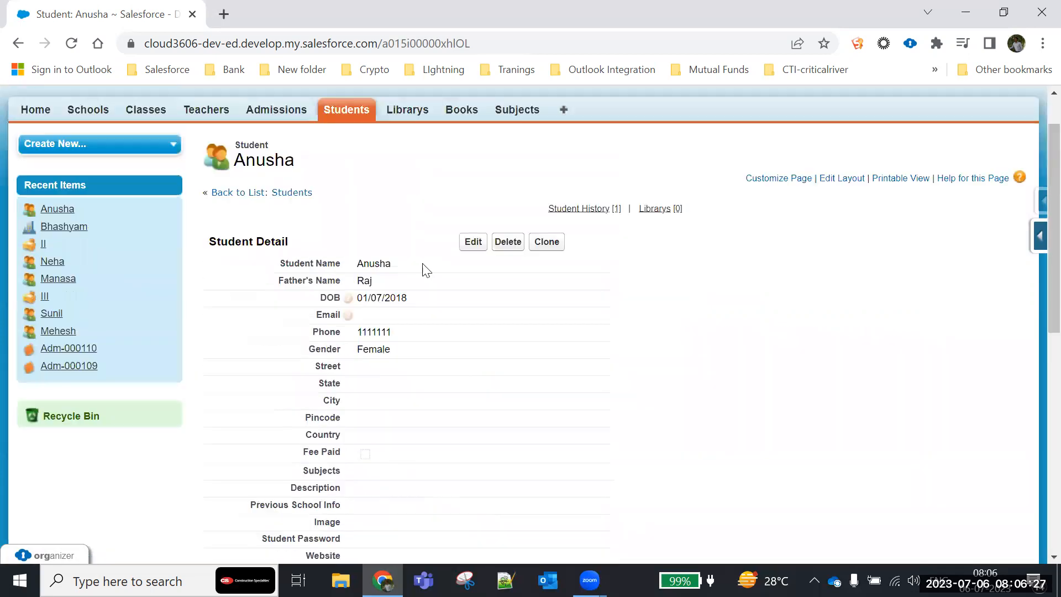
scroll(293, 332, down, 8)
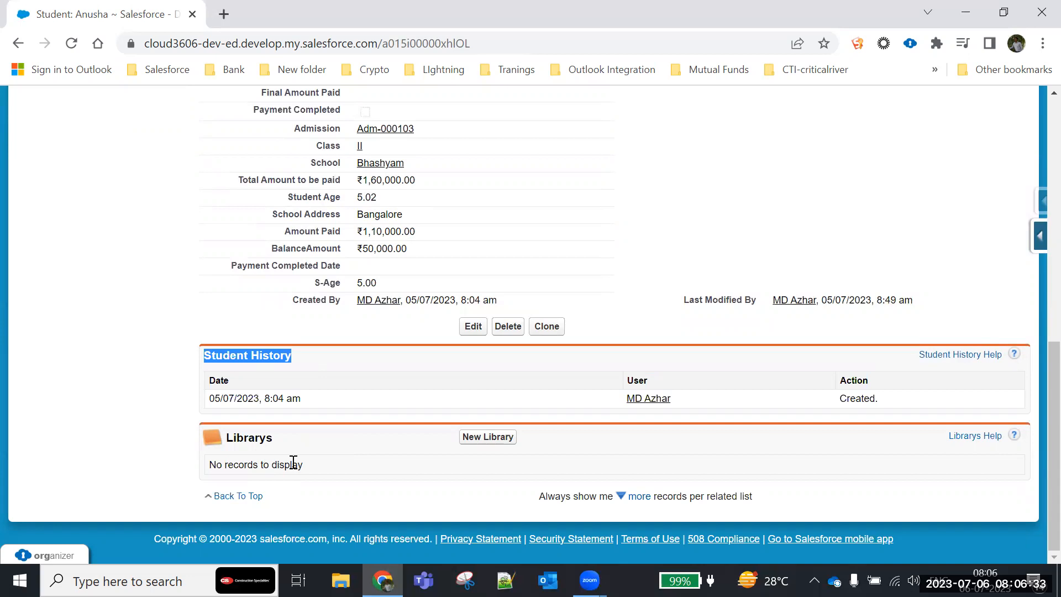
scroll(346, 303, up, 8)
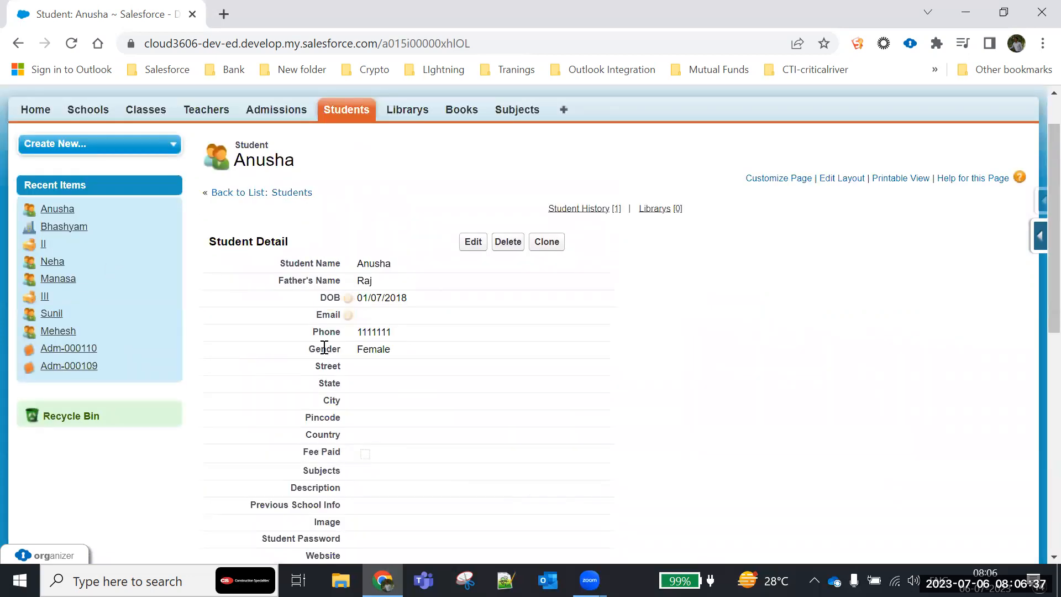
scroll(325, 347, down, 9)
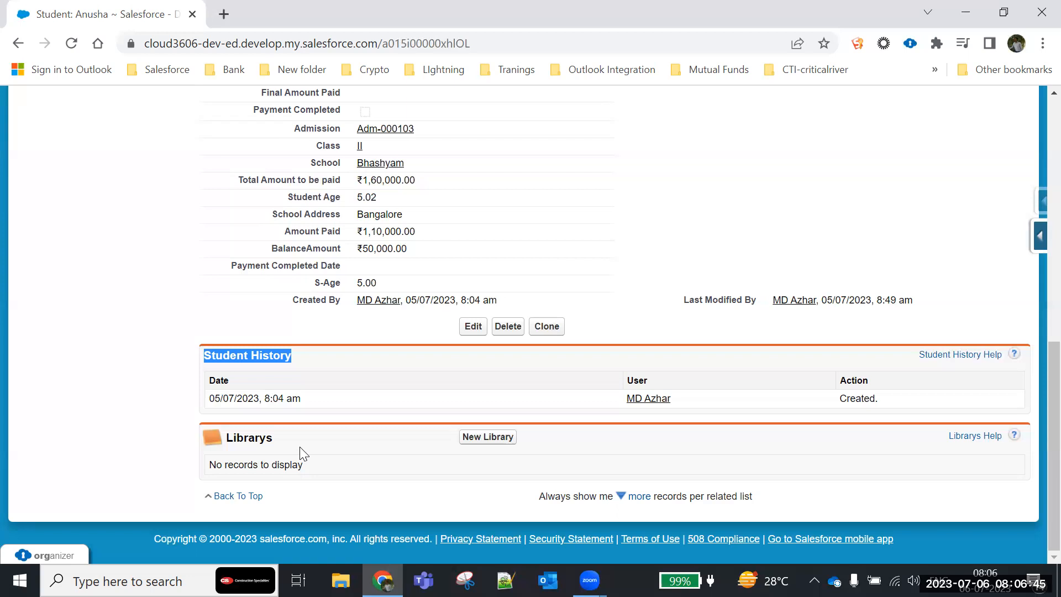
scroll(227, 313, up, 4)
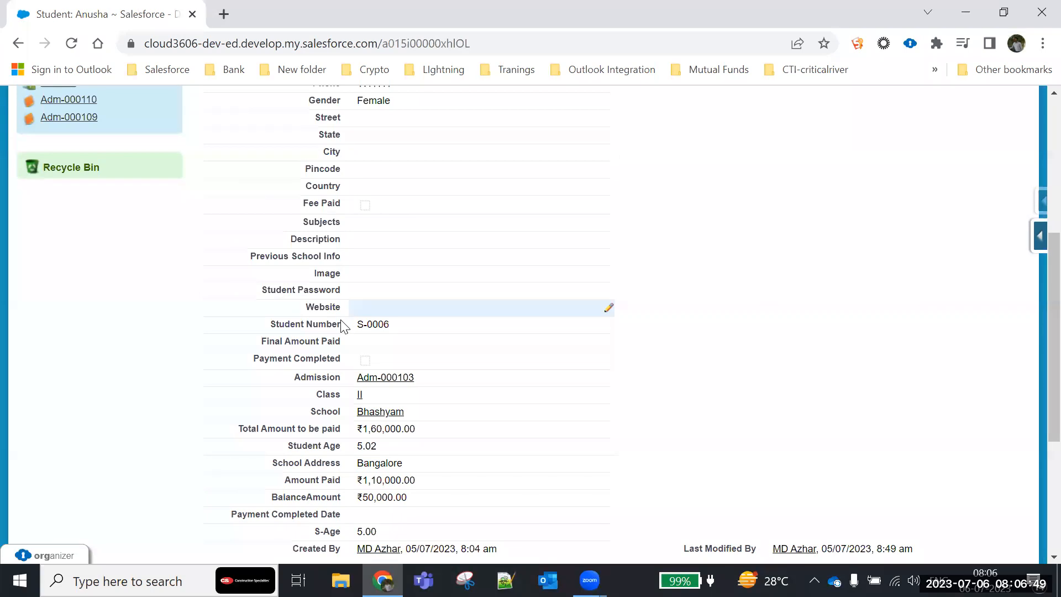
scroll(251, 467, down, 4)
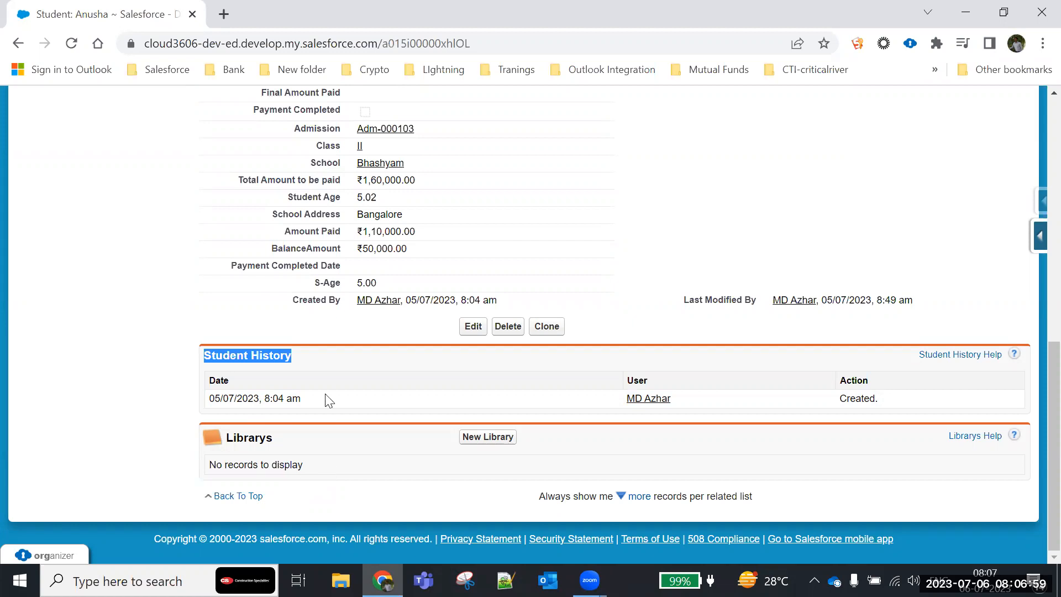
shift+click(190, 366)
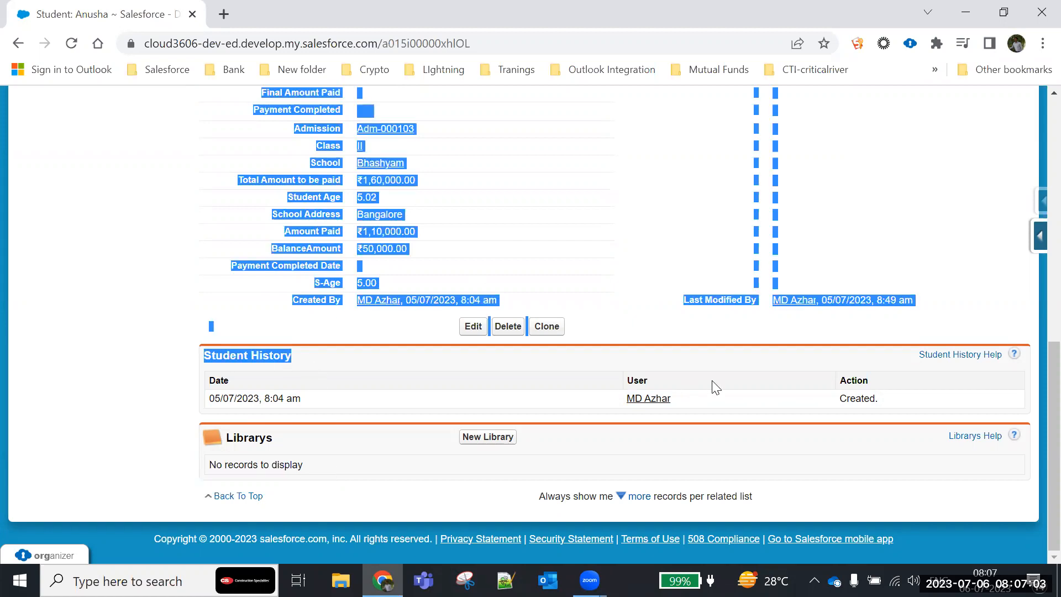
click(681, 358)
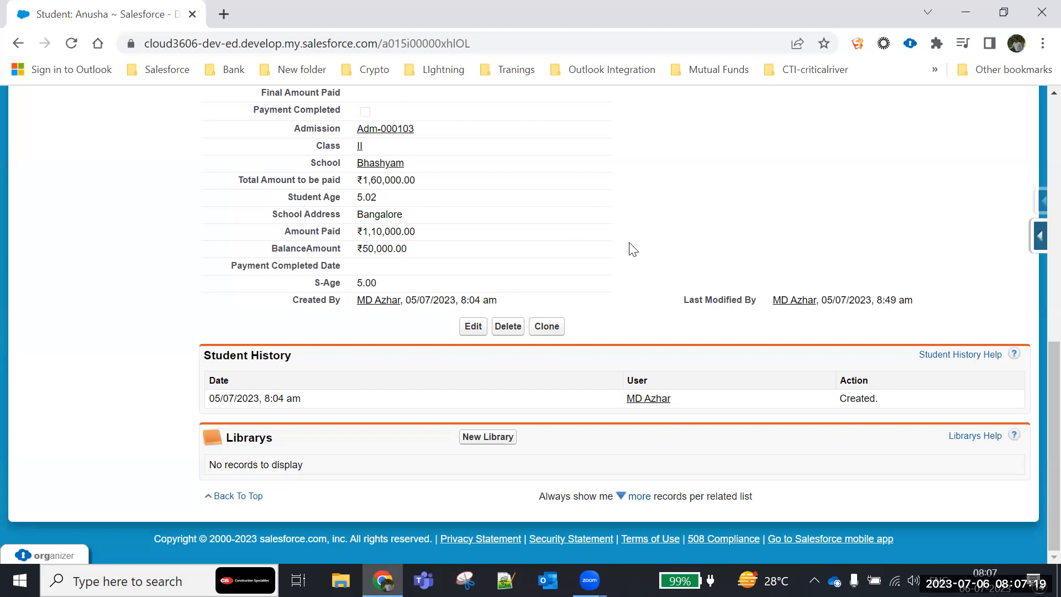
drag(210, 360, 640, 415)
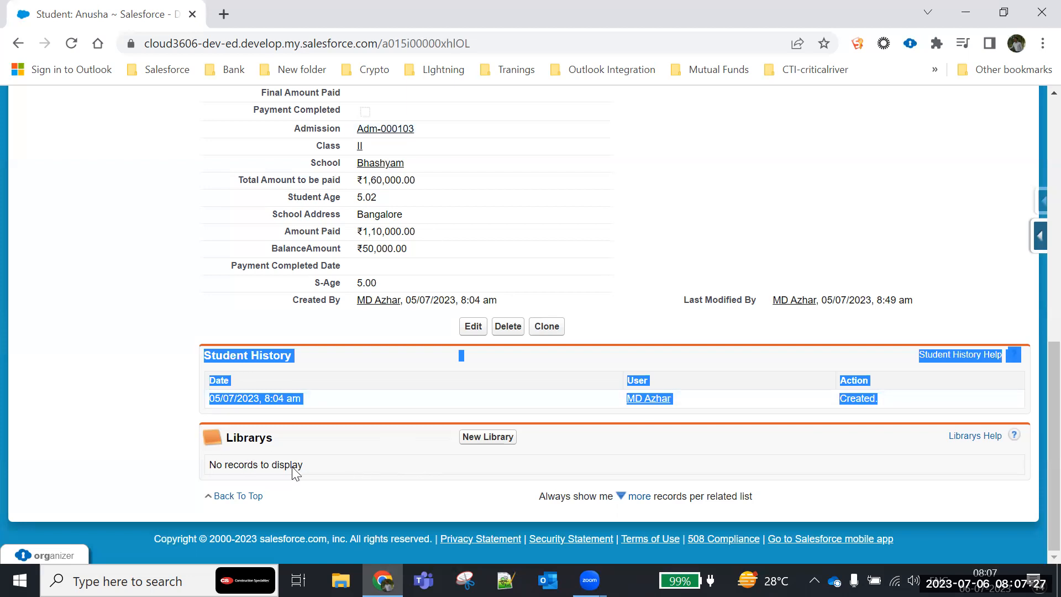
- Switch to the Schools records and open the Bhashyam school record
scroll(417, 313, up, 8)
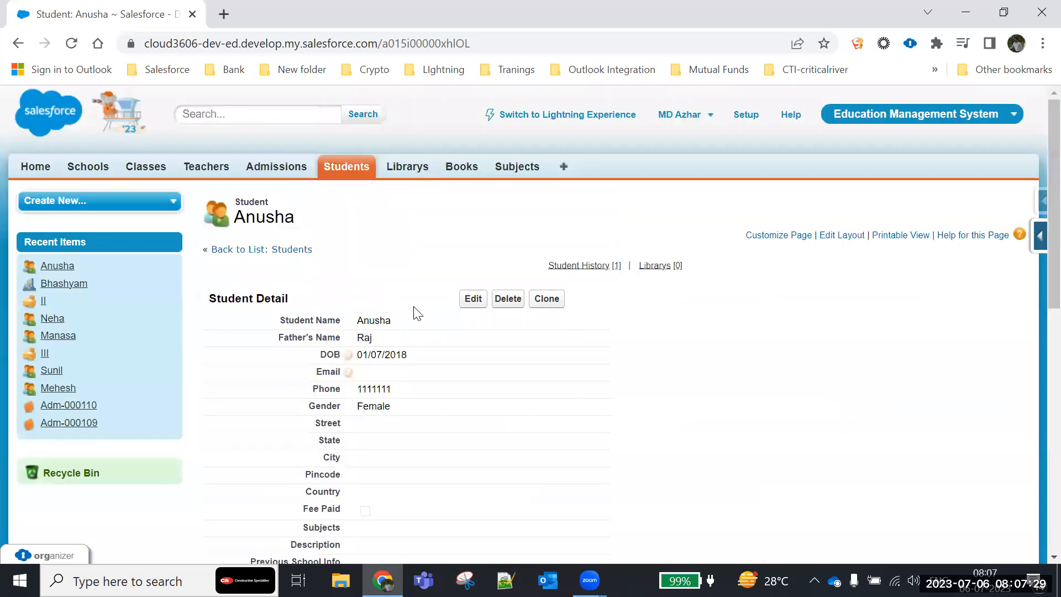
click(88, 166)
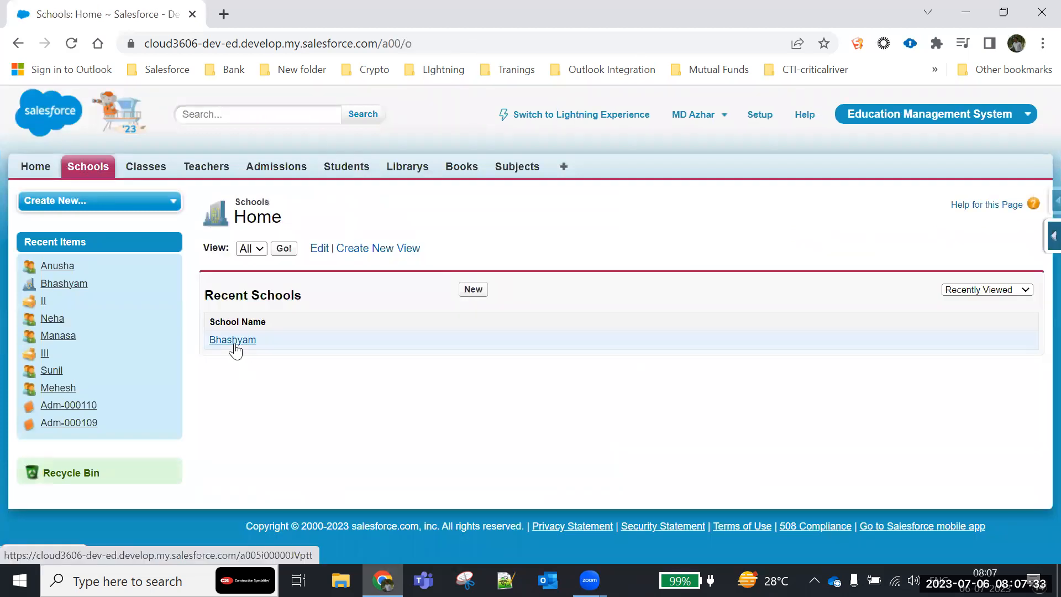
click(233, 341)
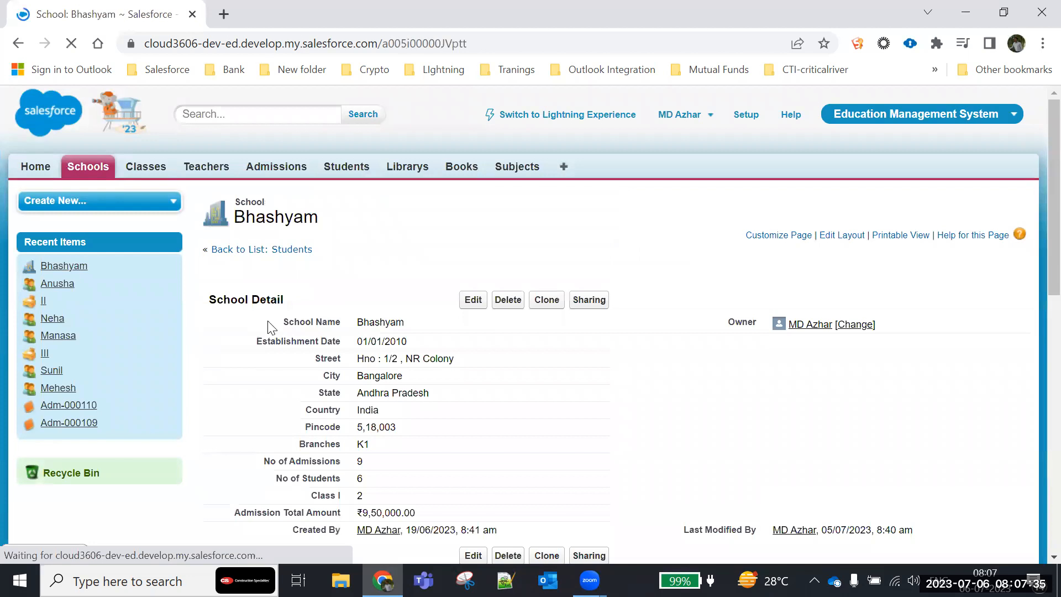
- Look through the school's details and its Admissions, Students and Classes related lists
scroll(261, 254, down, 1)
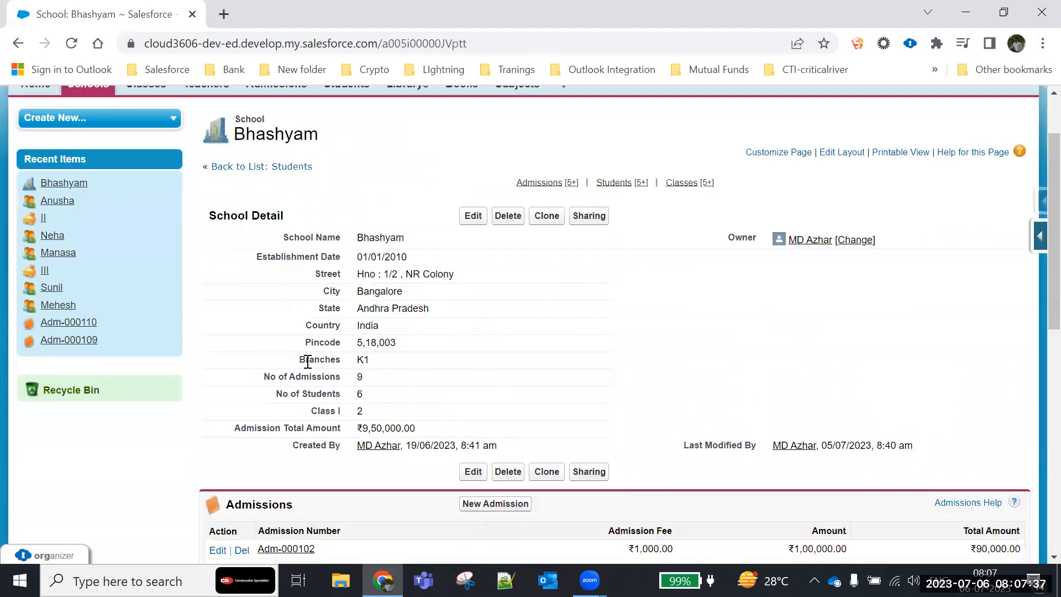
scroll(308, 359, down, 2)
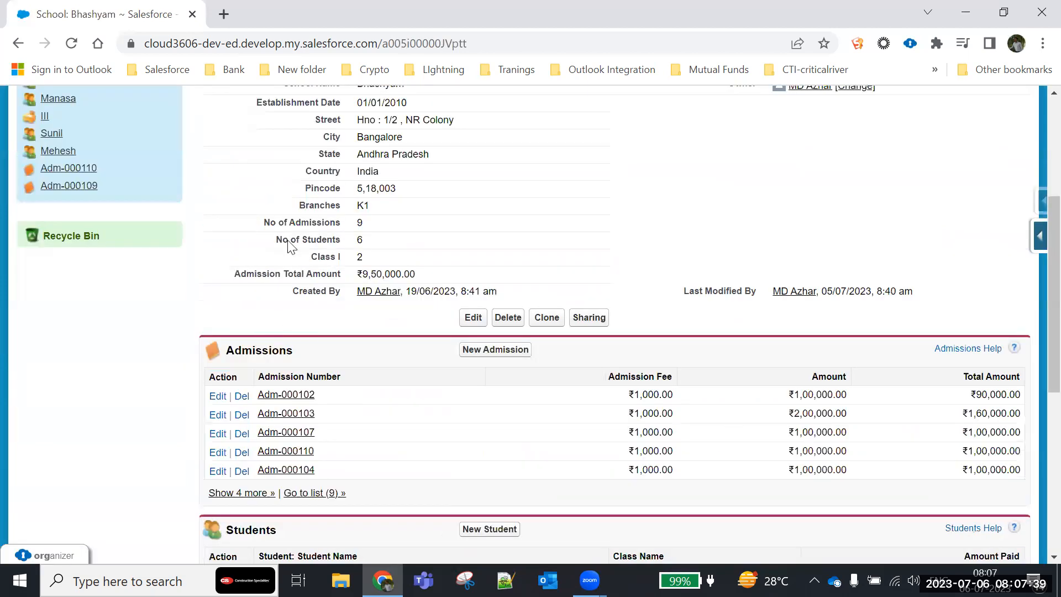
scroll(319, 160, down, 1)
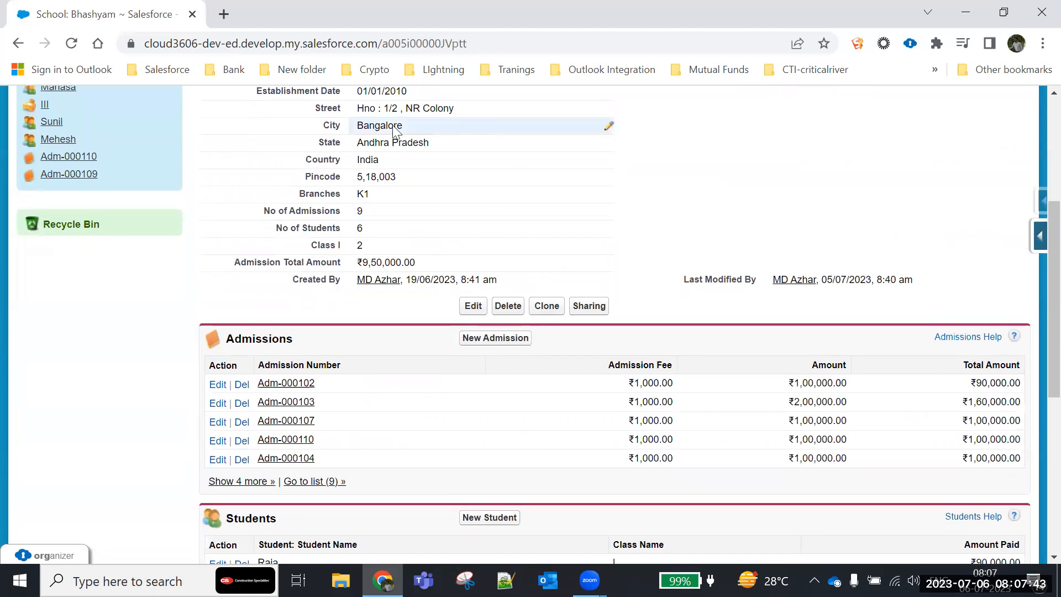
scroll(324, 427, down, 3)
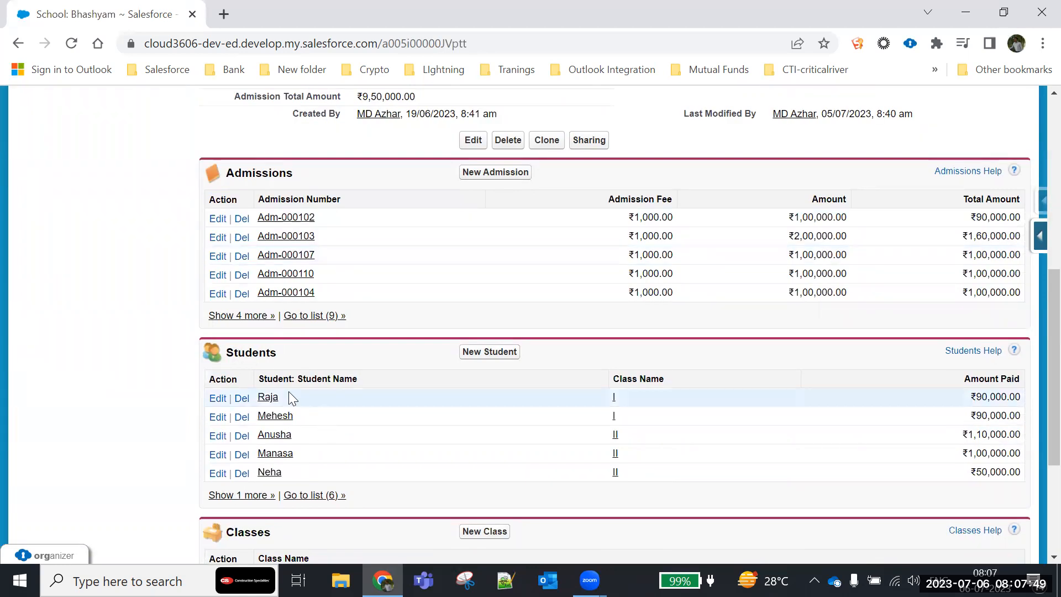
scroll(289, 391, down, 3)
scroll(273, 326, down, 2)
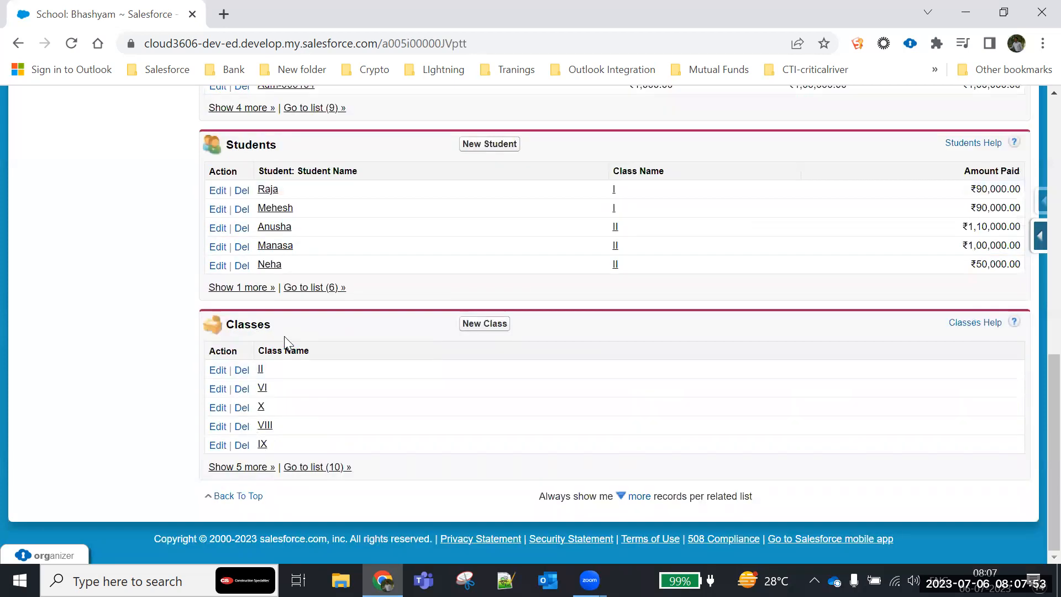
- Compare the School Detail fields of Bhashyam with the columns shown in its Admissions and Students related lists
scroll(334, 367, up, 3)
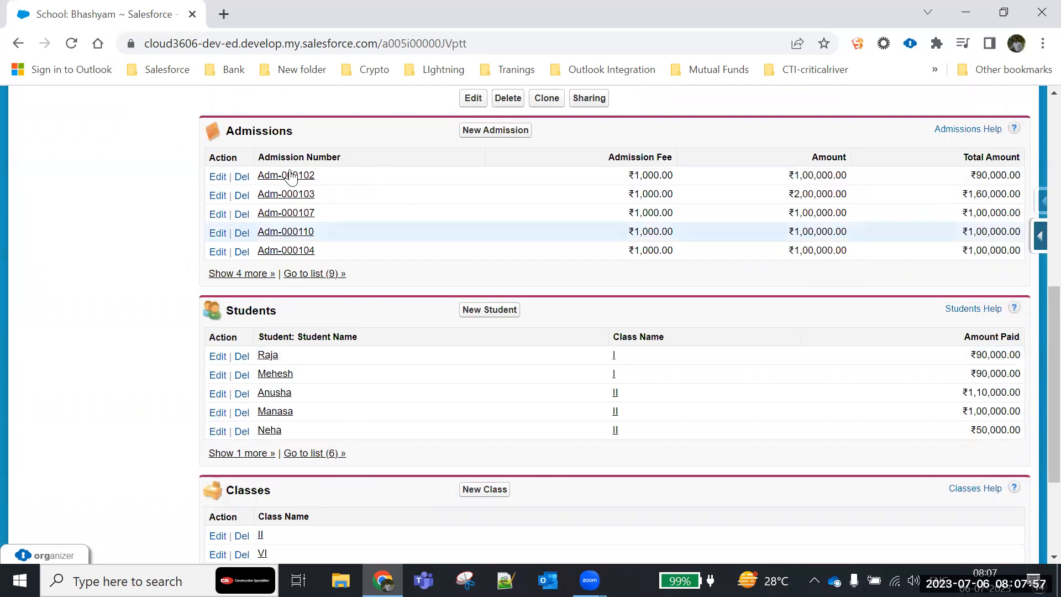
scroll(297, 274, up, 4)
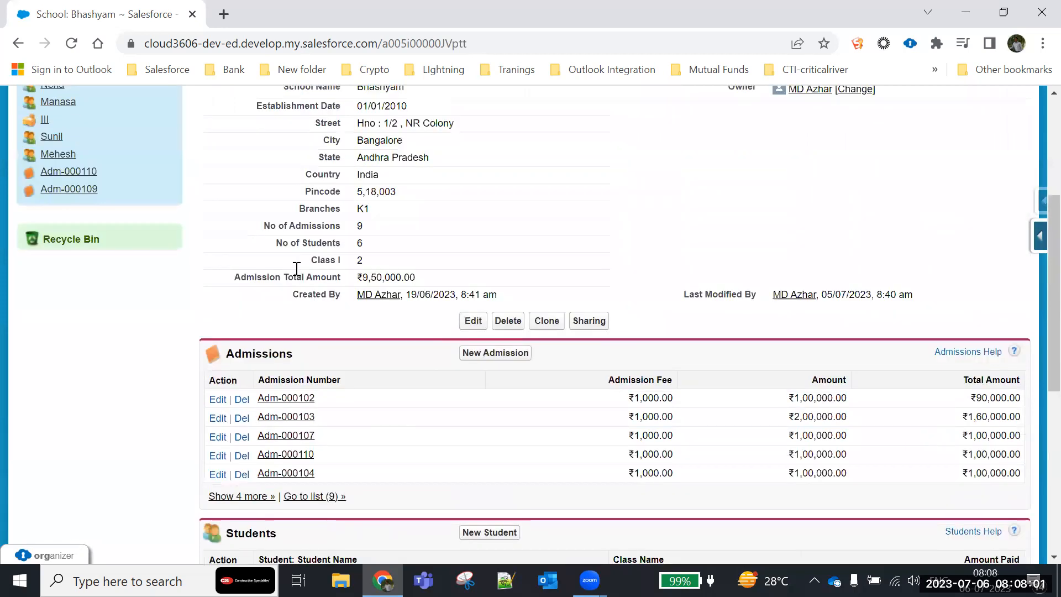
scroll(331, 184, up, 1)
scroll(336, 446, down, 1)
scroll(338, 446, up, 1)
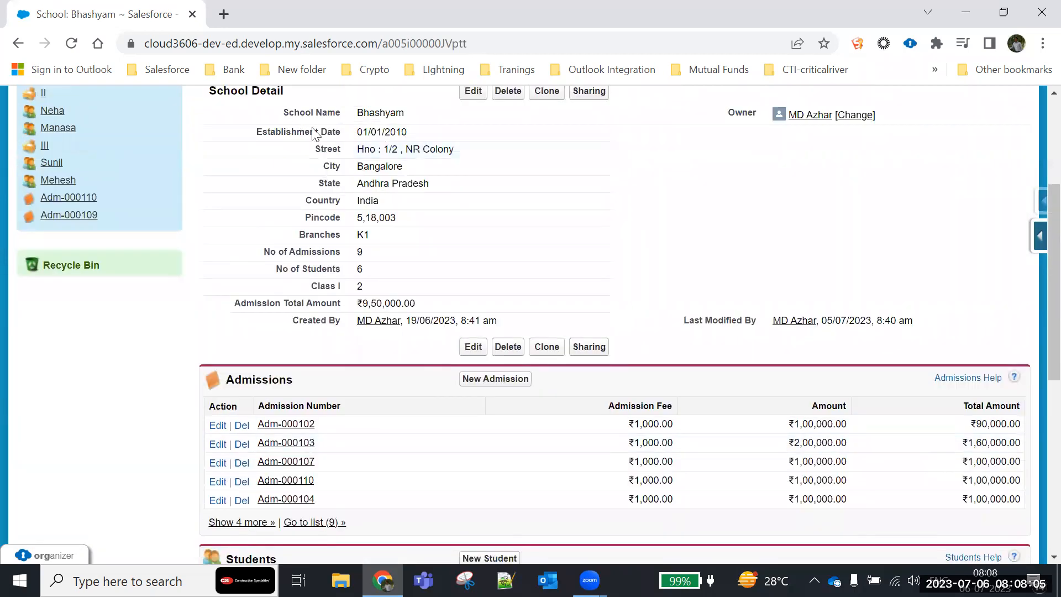
scroll(336, 338, down, 1)
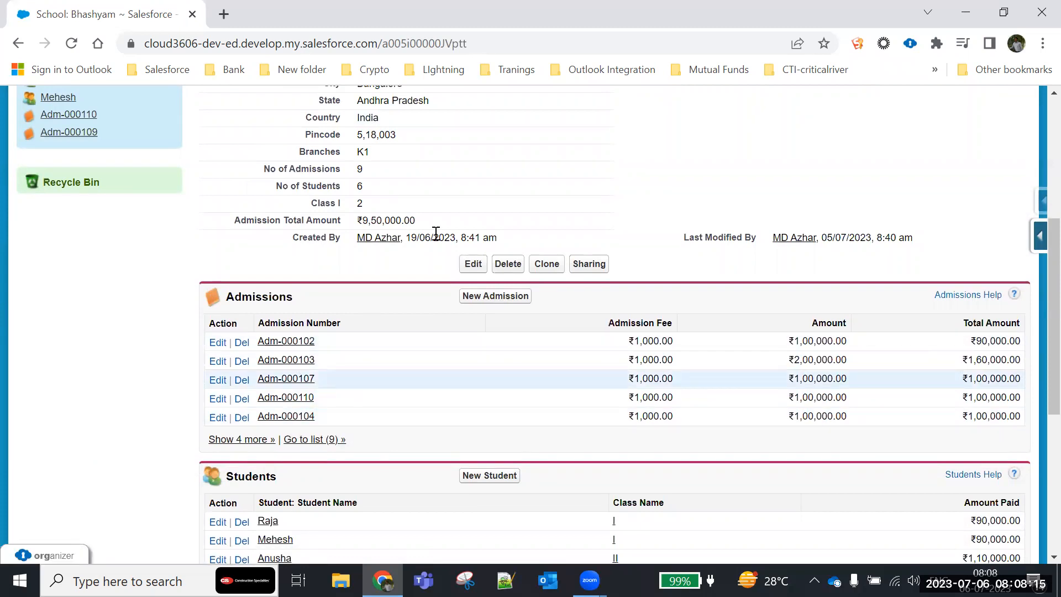
scroll(450, 291, down, 3)
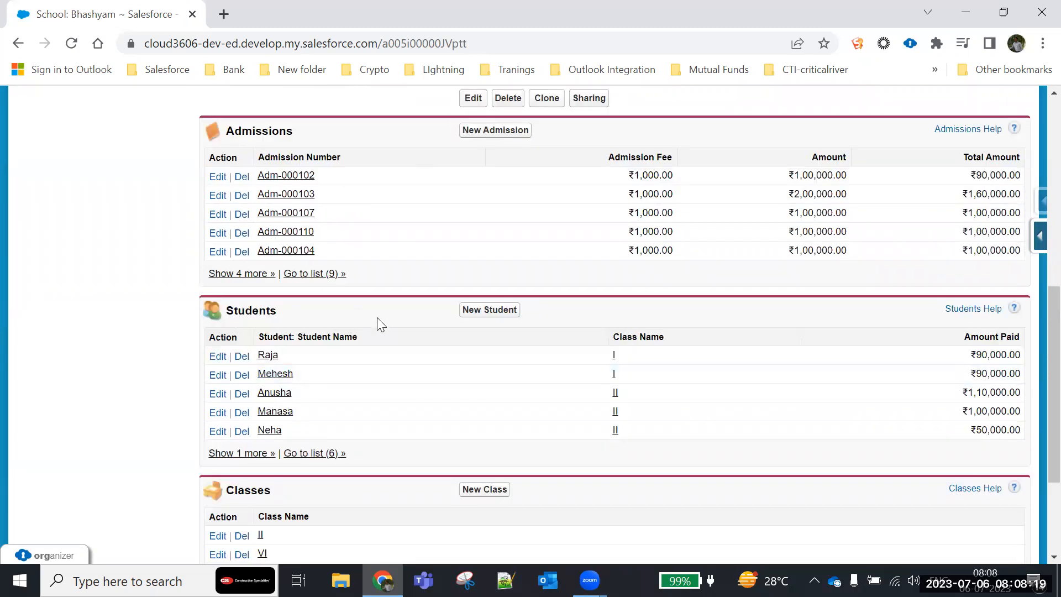
scroll(378, 318, up, 5)
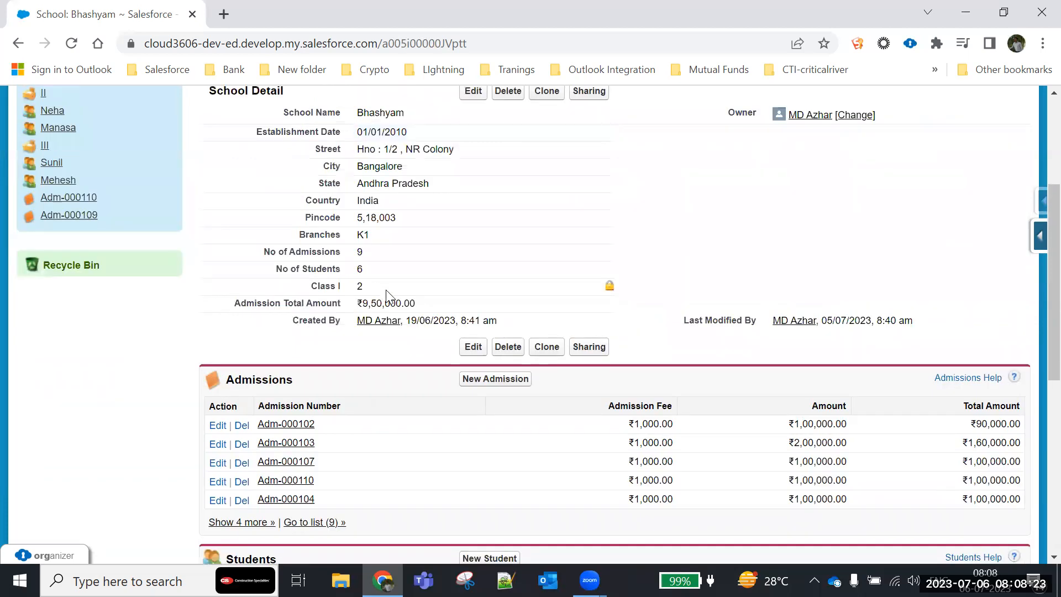
scroll(386, 290, up, 2)
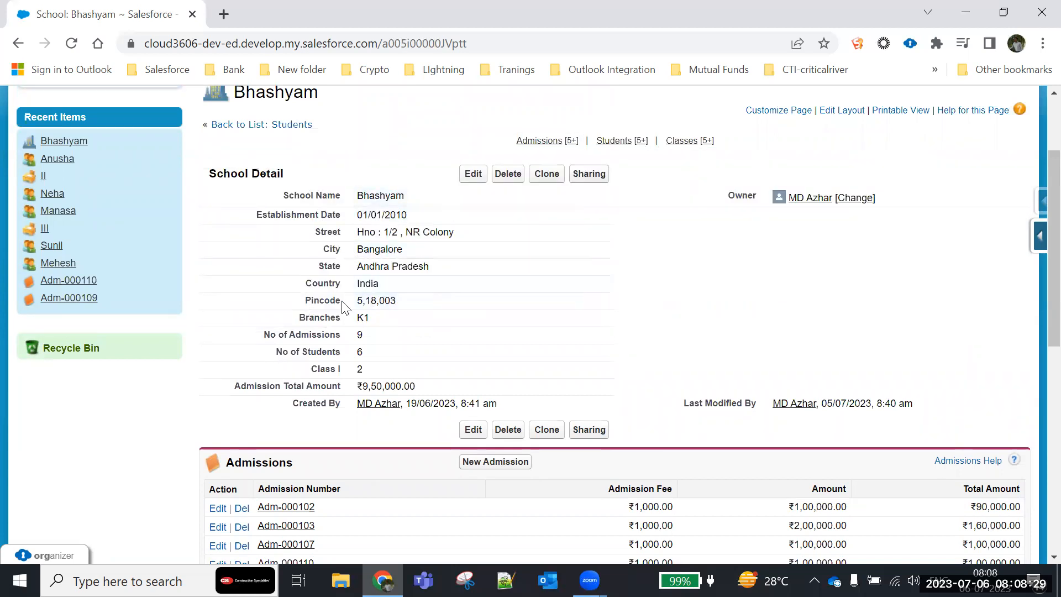
- Look over Bhashyam's Admissions, Students and Classes related lists and return to its School Detail section
scroll(343, 307, down, 4)
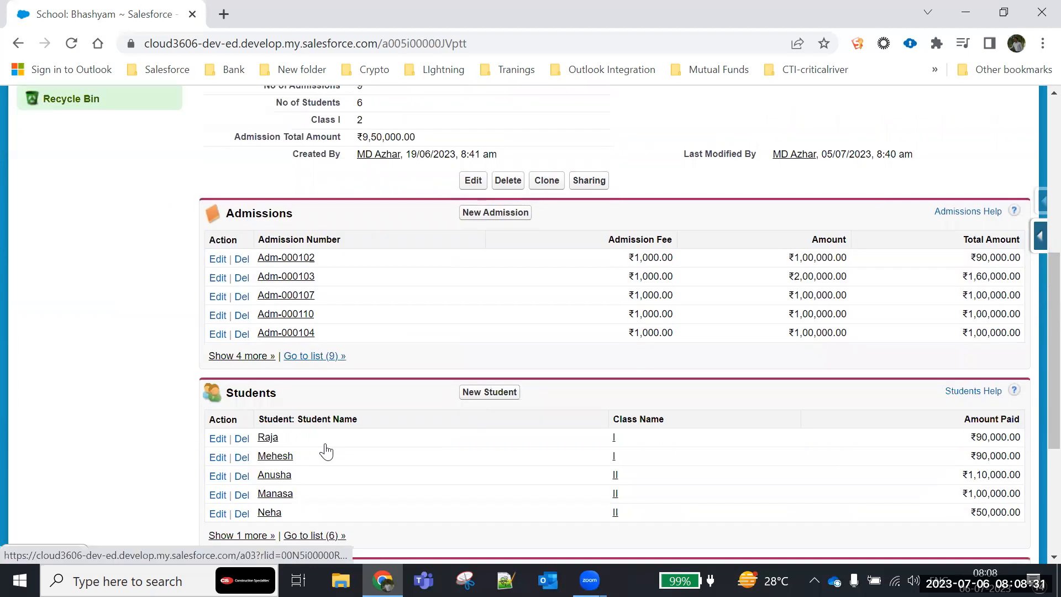
scroll(326, 449, down, 3)
scroll(326, 449, up, 7)
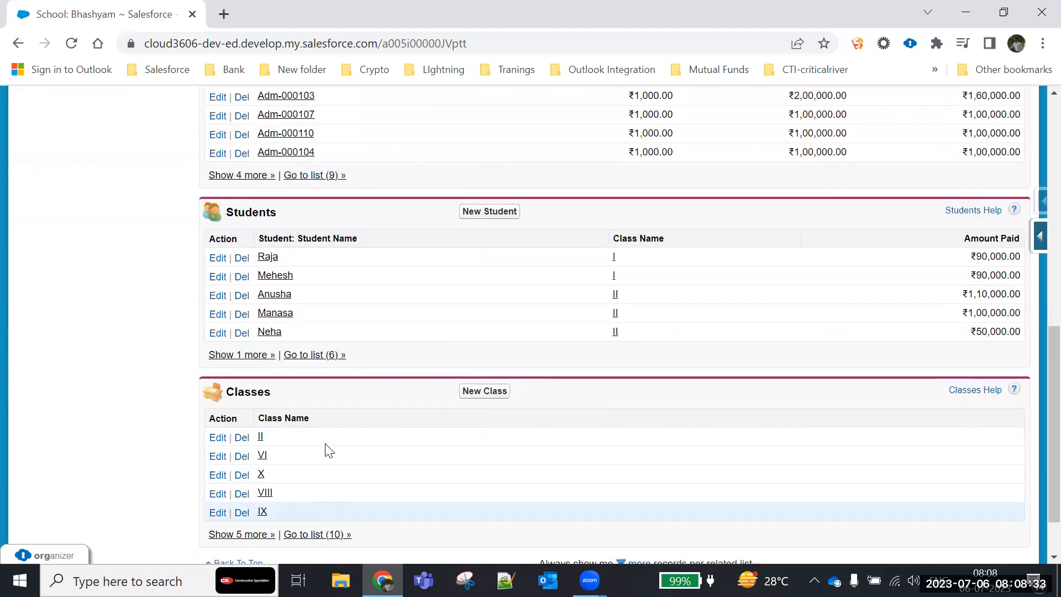
scroll(326, 448, up, 3)
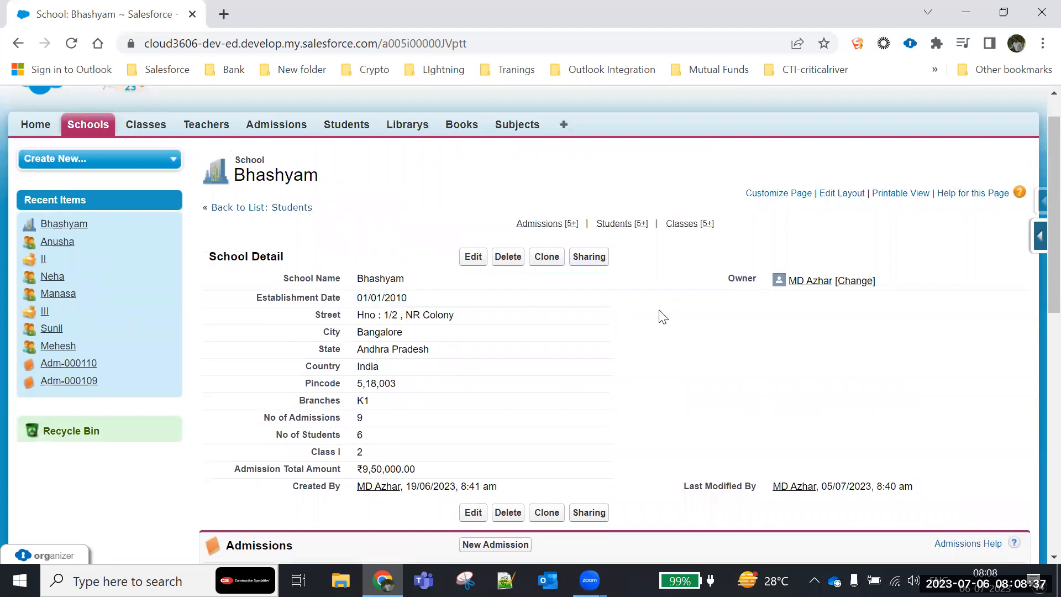
scroll(722, 338, down, 2)
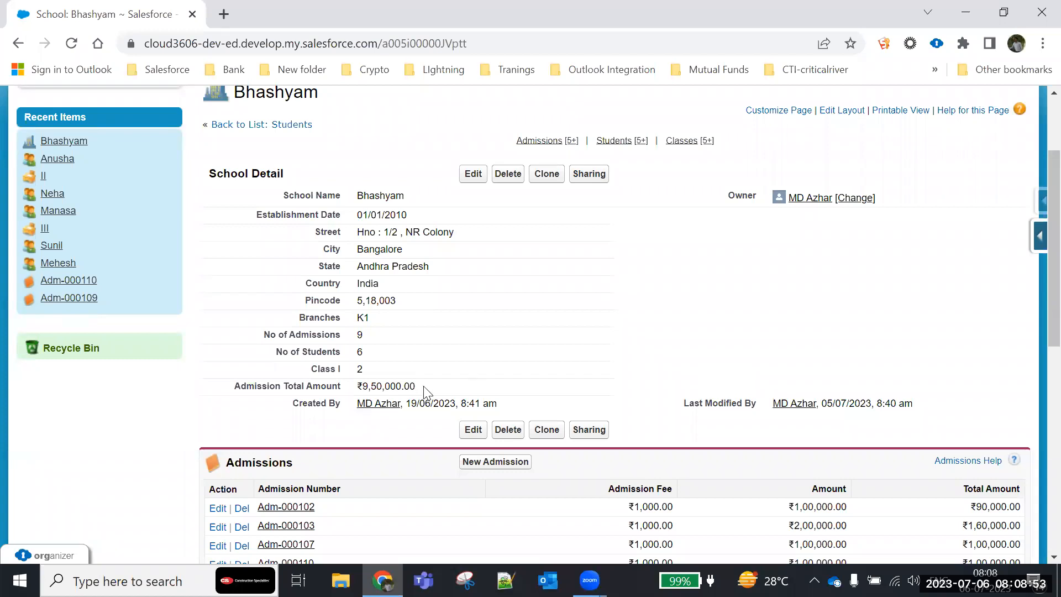
- Examine the School Detail fields from School Name through Admission Total Amount
drag(237, 388, 444, 386)
drag(210, 171, 283, 177)
click(451, 219)
drag(452, 219, 488, 391)
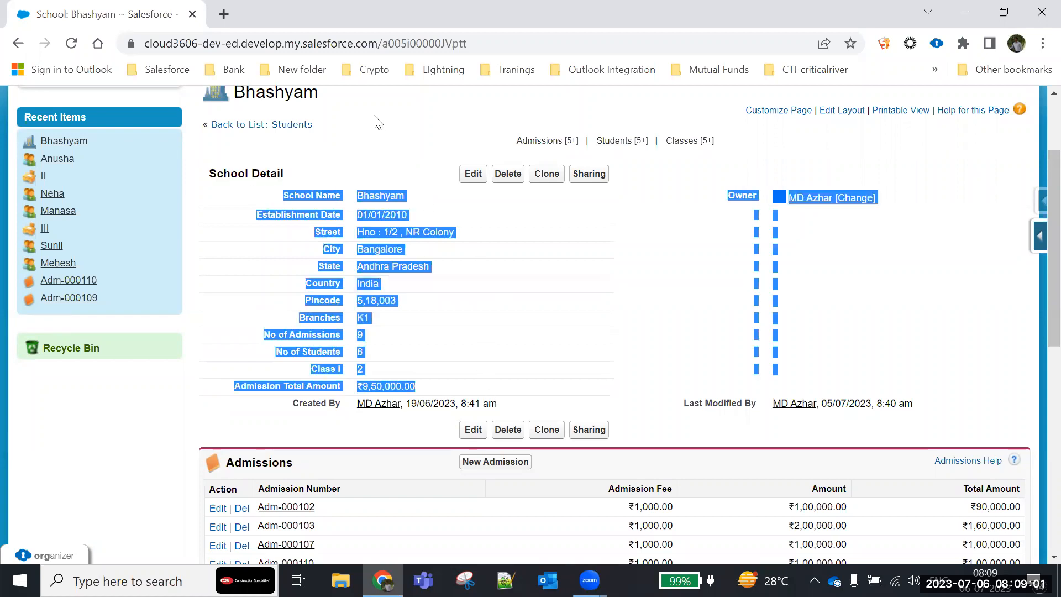
drag(377, 121, 426, 114)
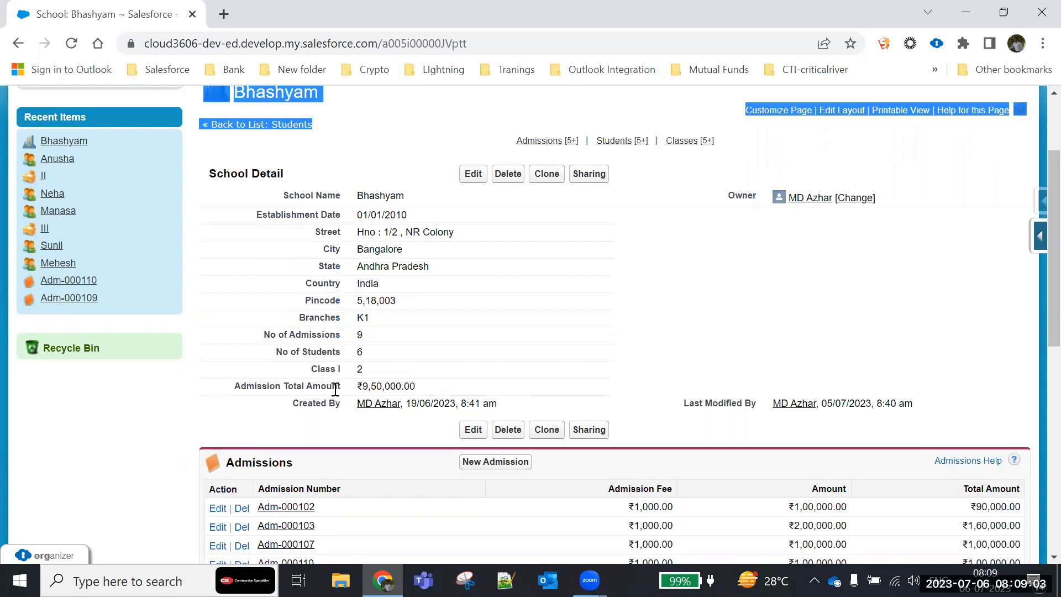
drag(238, 388, 425, 394)
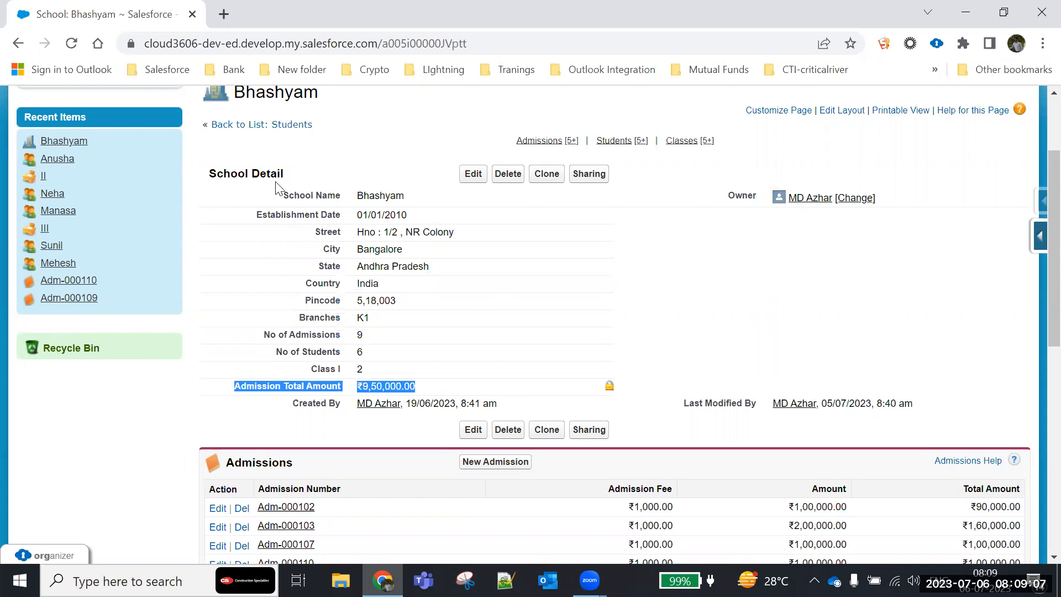
drag(281, 194, 630, 370)
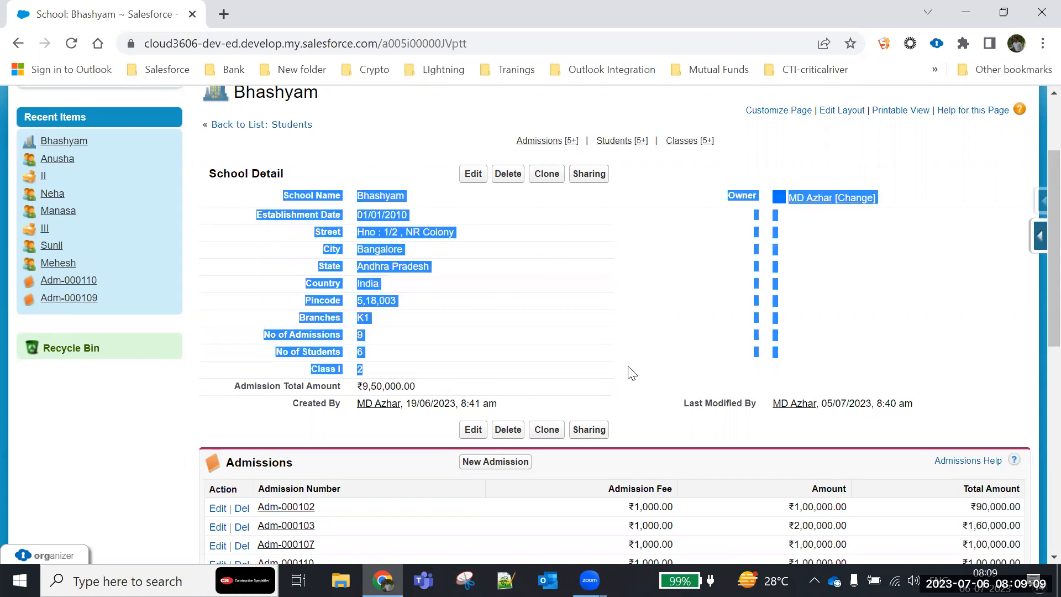
click(661, 301)
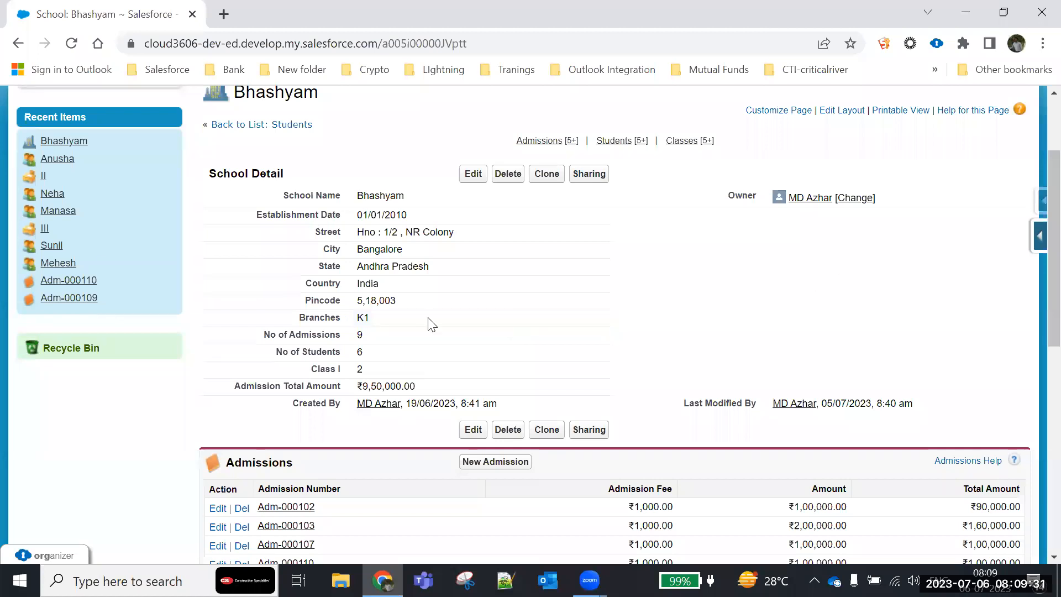
- Review the order and columns of the Admissions, Students and Classes related lists below the school's detail section
scroll(246, 310, down, 3)
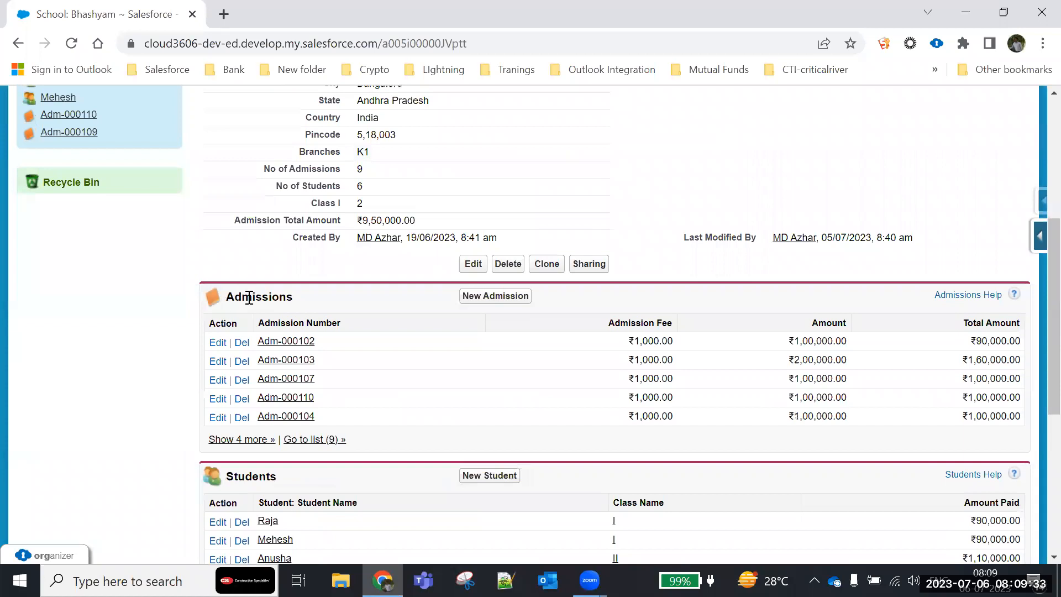
double_click(249, 298)
scroll(293, 416, down, 1)
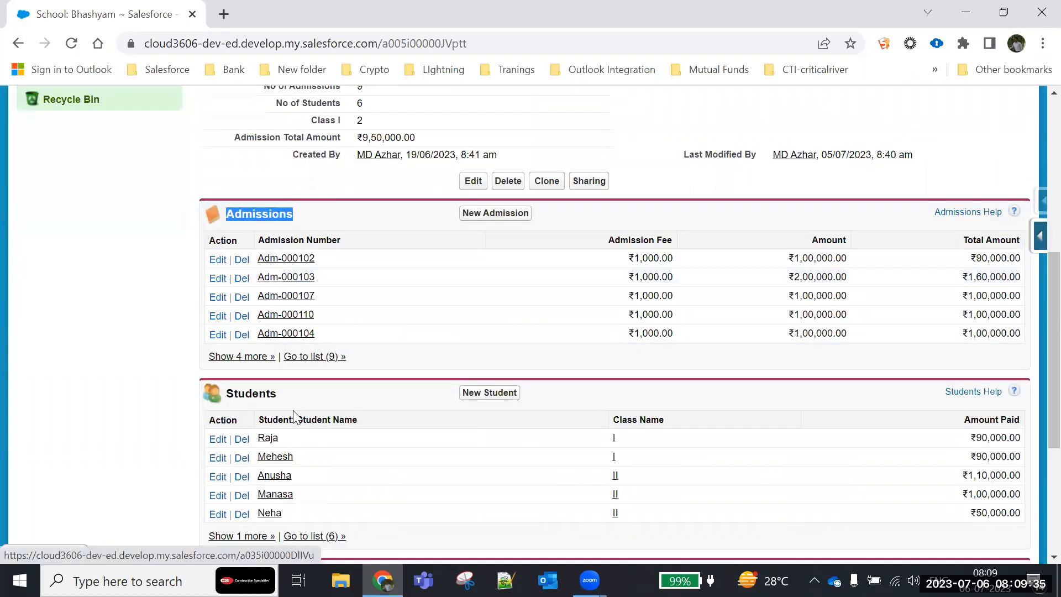
scroll(310, 397, down, 4)
scroll(308, 397, up, 4)
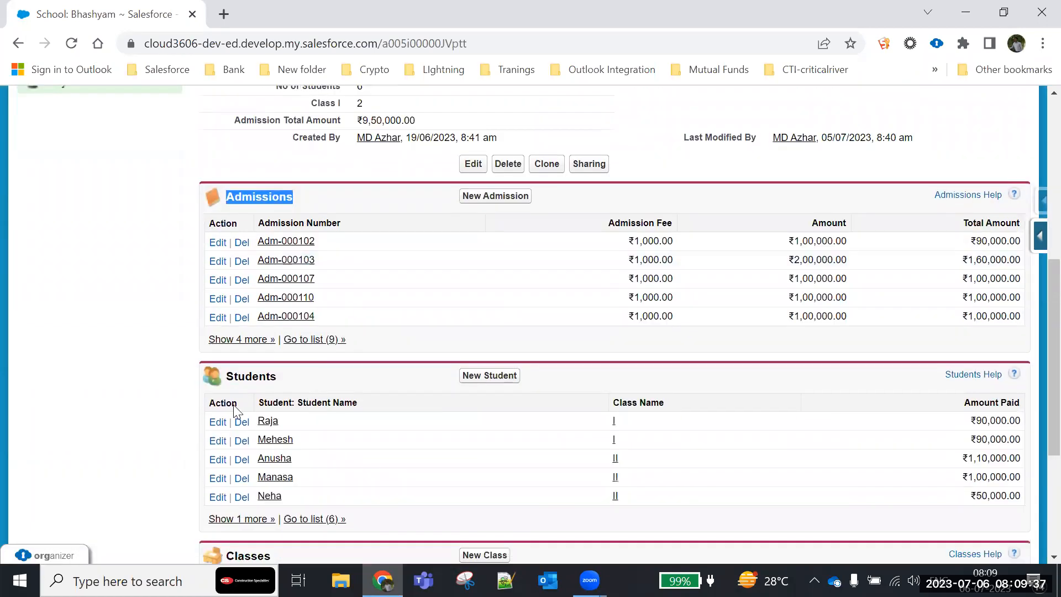
scroll(235, 409, up, 1)
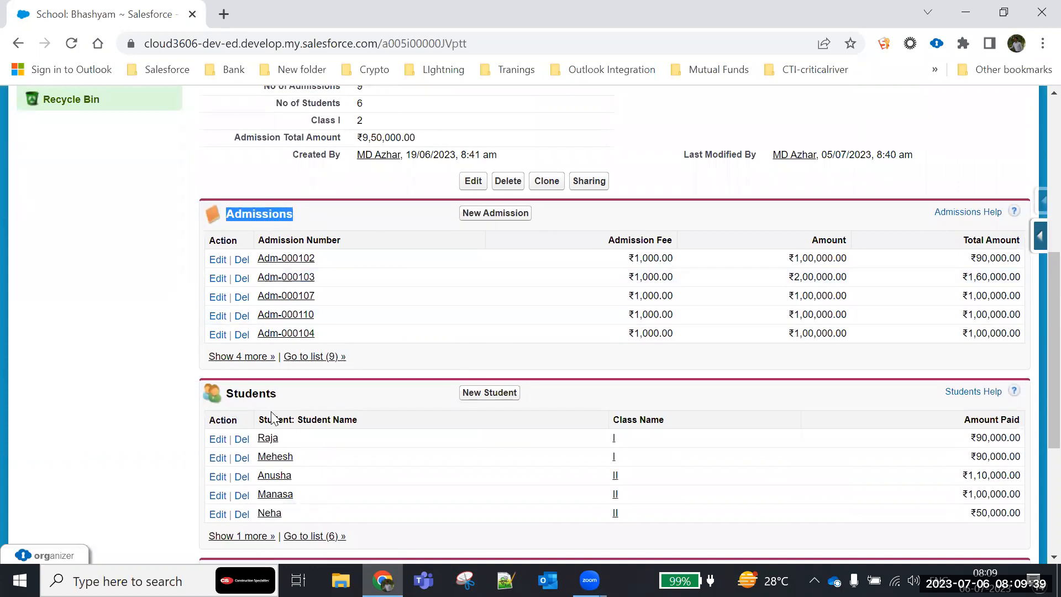
scroll(274, 417, down, 3)
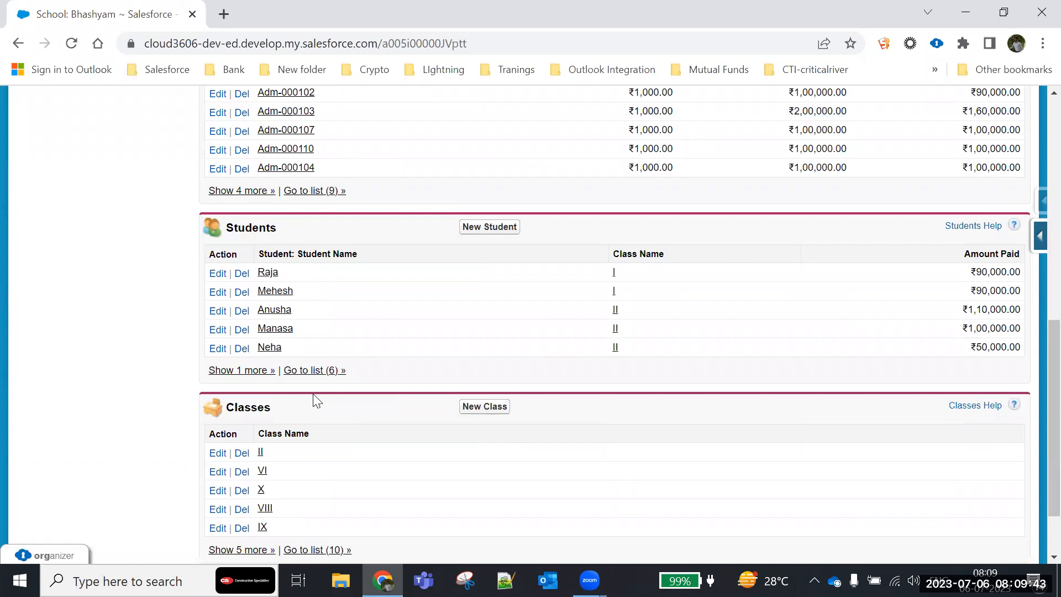
scroll(316, 401, up, 2)
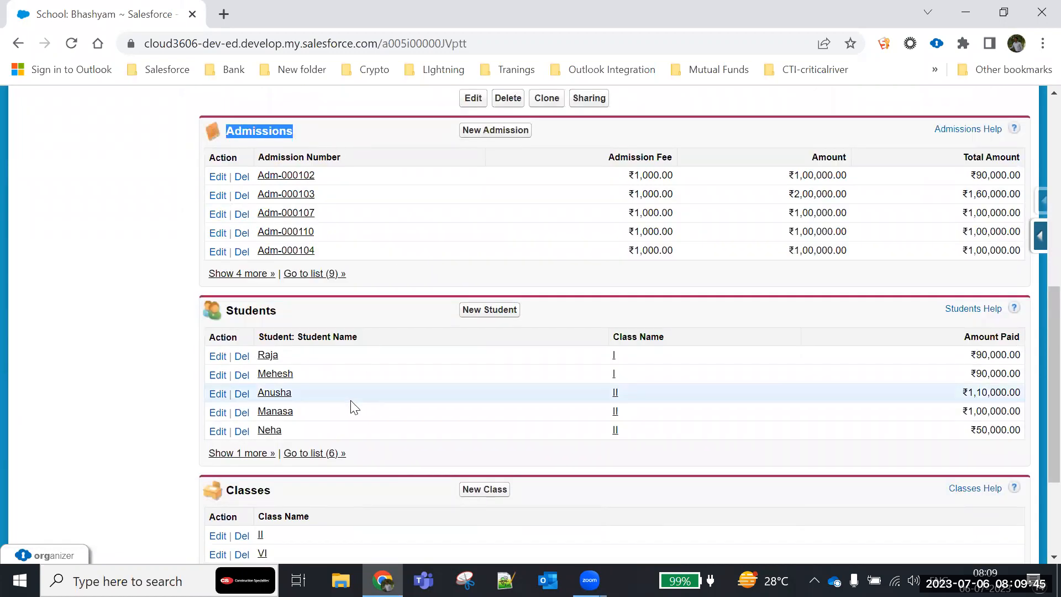
scroll(351, 387, up, 2)
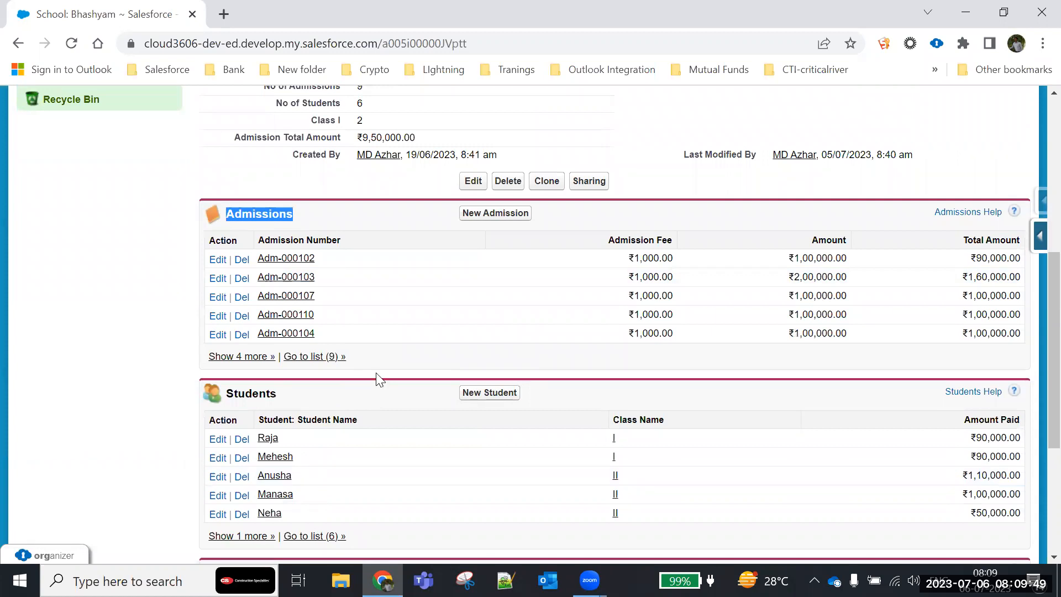
scroll(378, 373, up, 9)
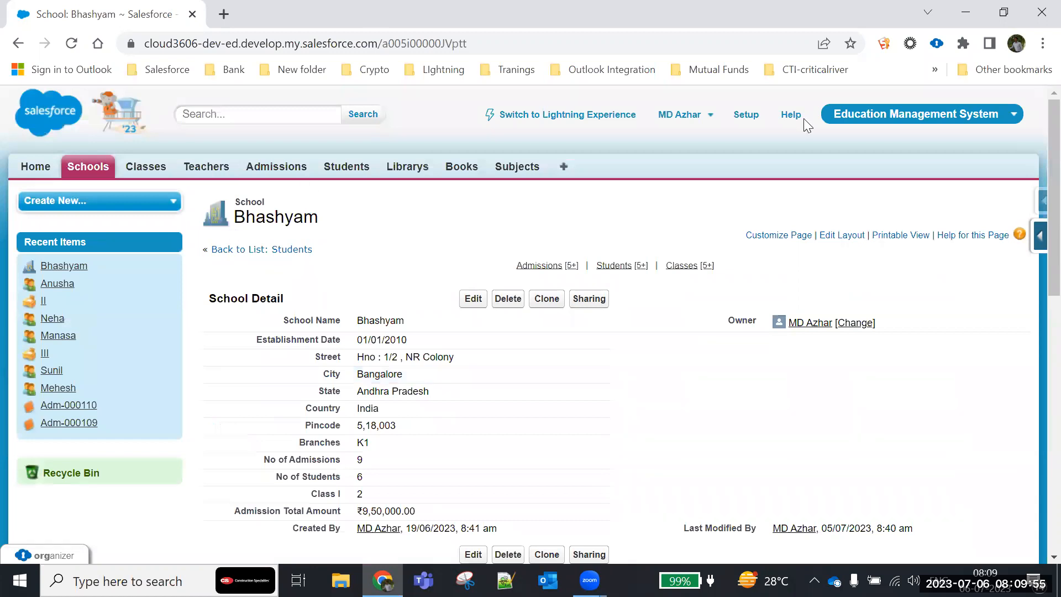
- Open Setup in a separate browser tab, keeping the Bhashyam school record open
right_click(750, 121)
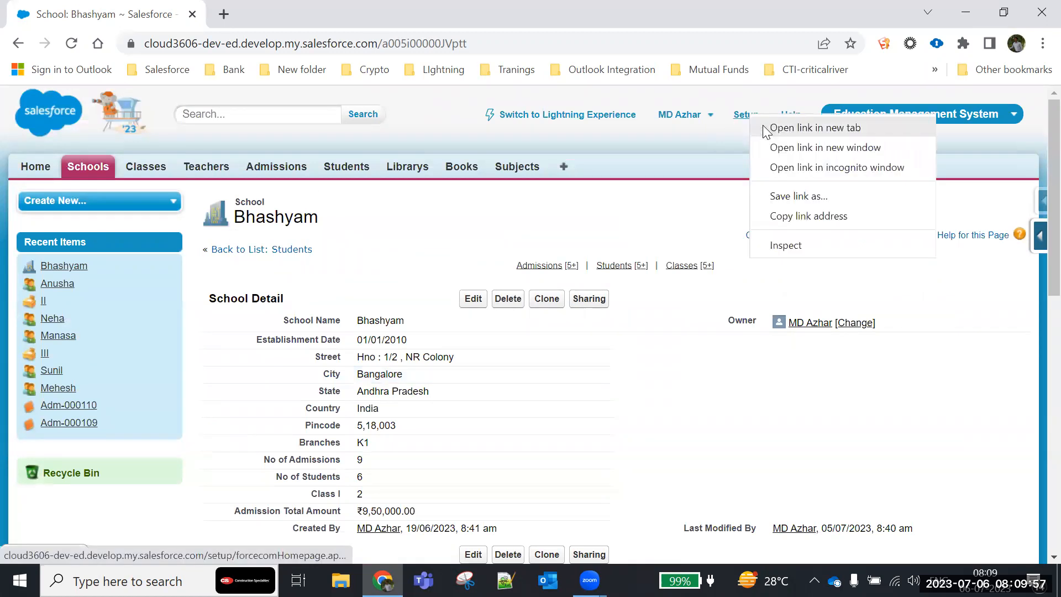
click(306, 9)
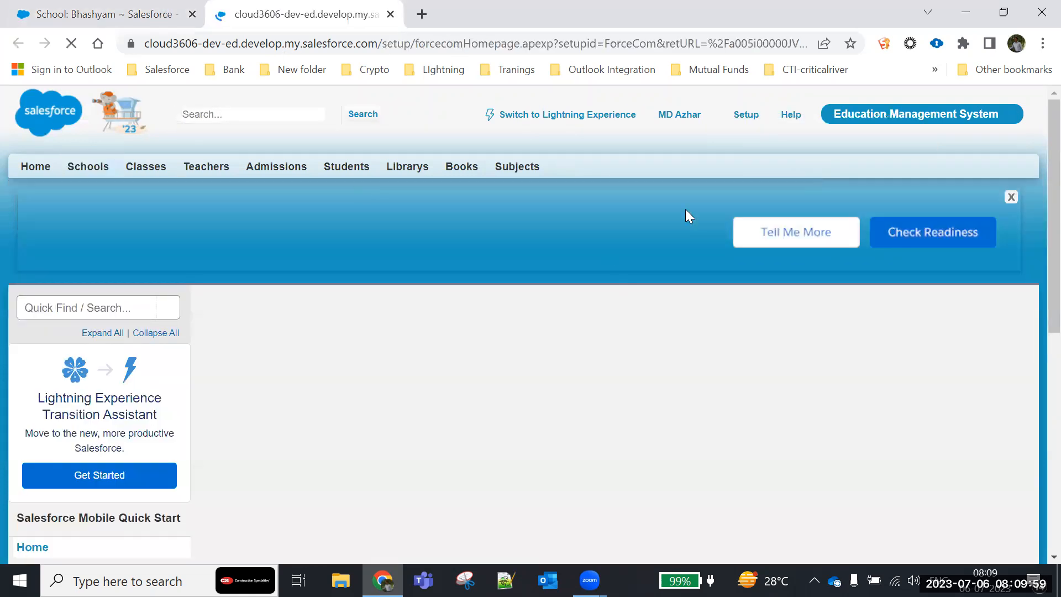
click(129, 15)
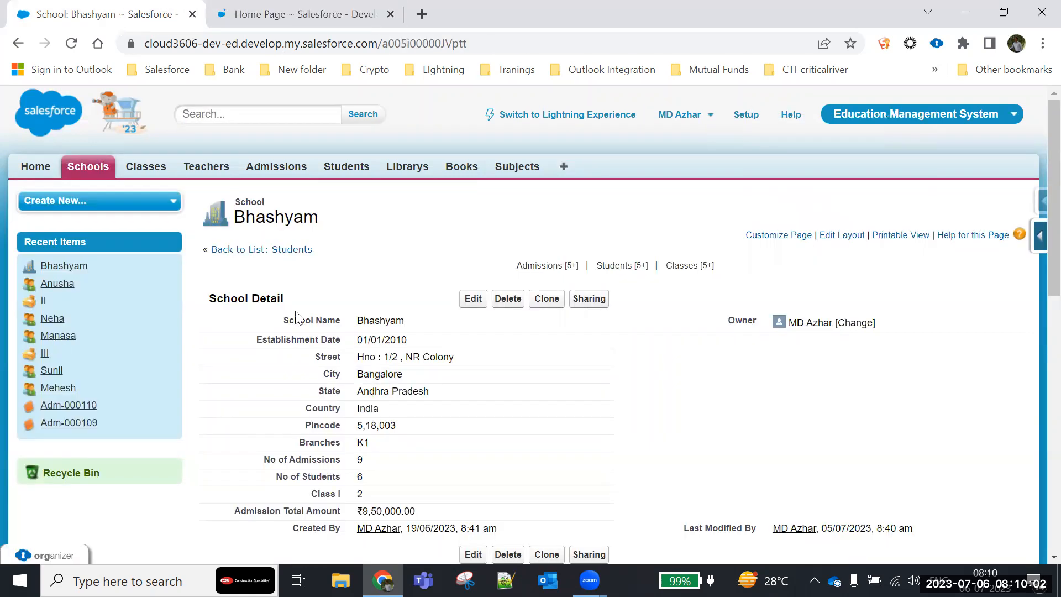
click(353, 17)
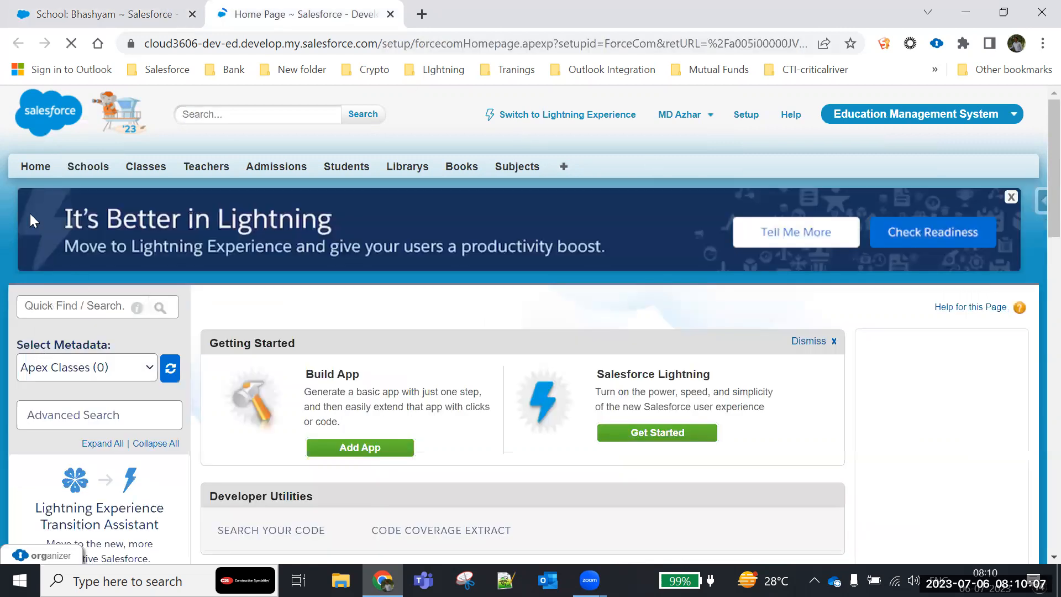
- Open the School object's definition from the list of custom objects
scroll(22, 210, down, 10)
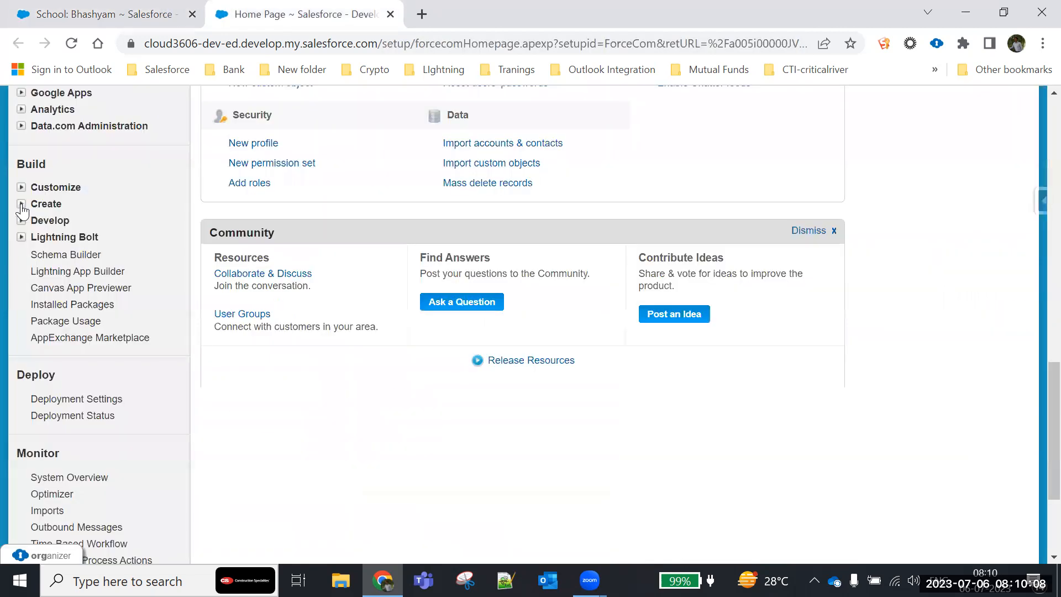
click(60, 272)
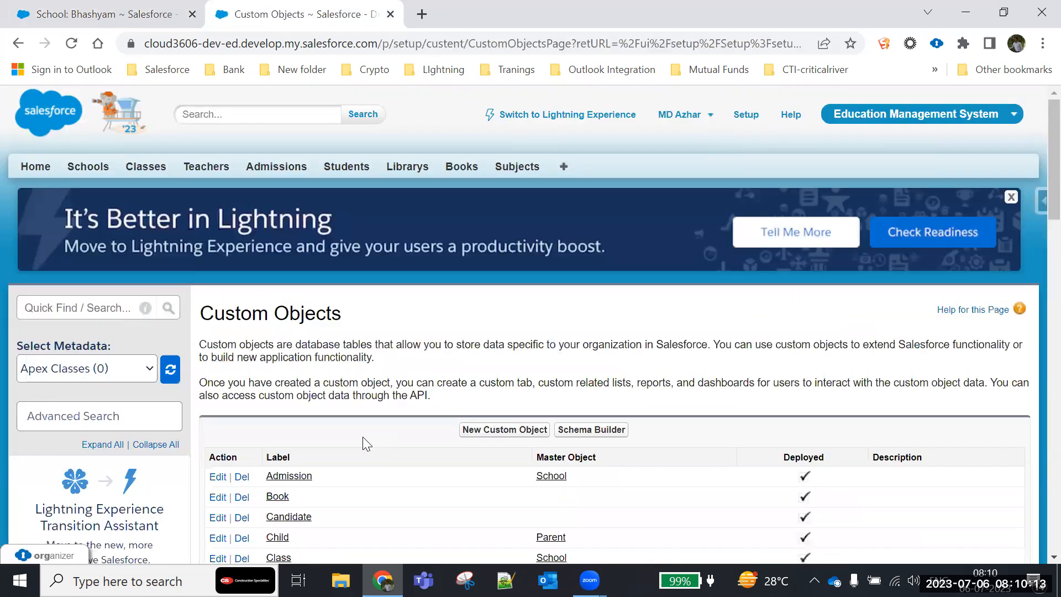
scroll(282, 381, down, 5)
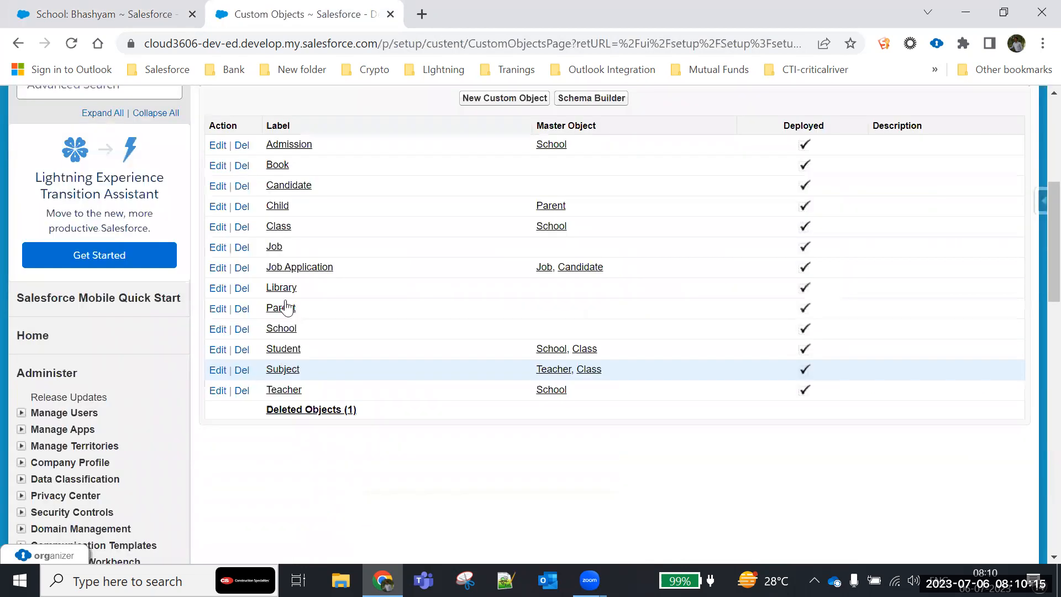
click(278, 332)
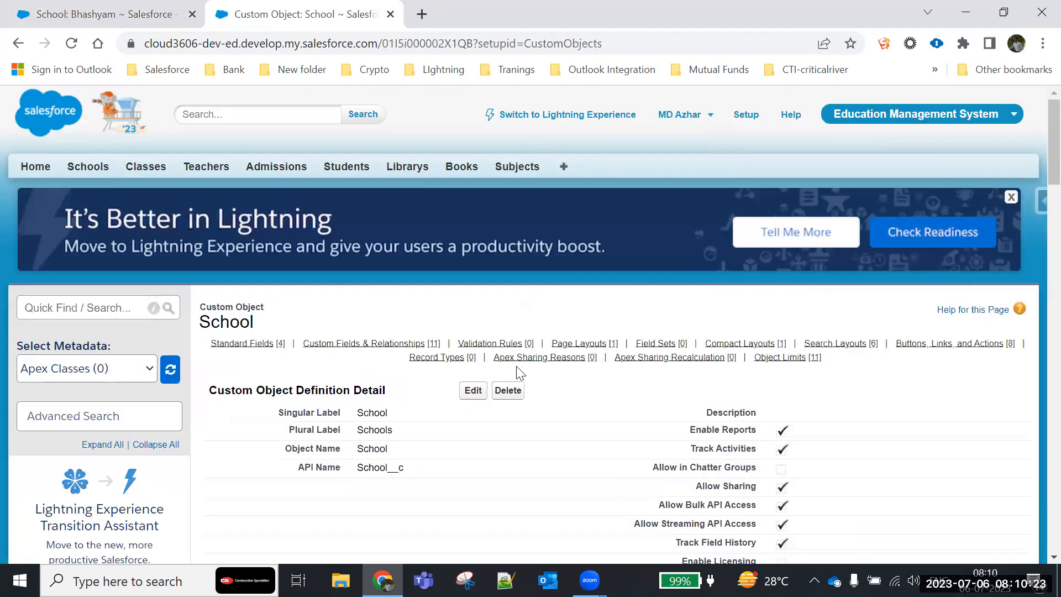
- Find the School object's page layouts and open School Layout for editing
scroll(589, 343, down, 9)
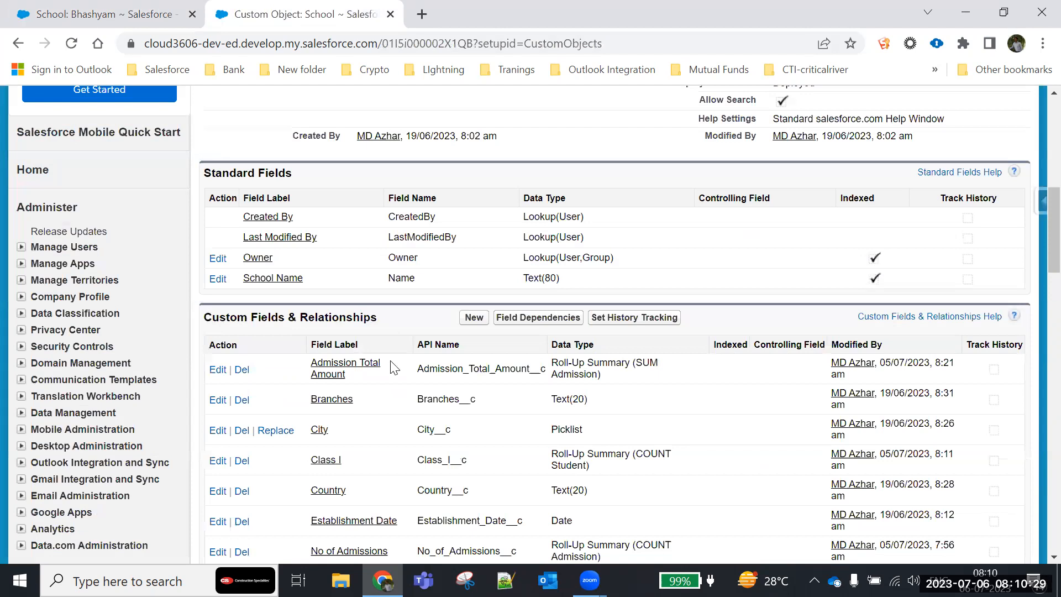
scroll(375, 420, down, 1)
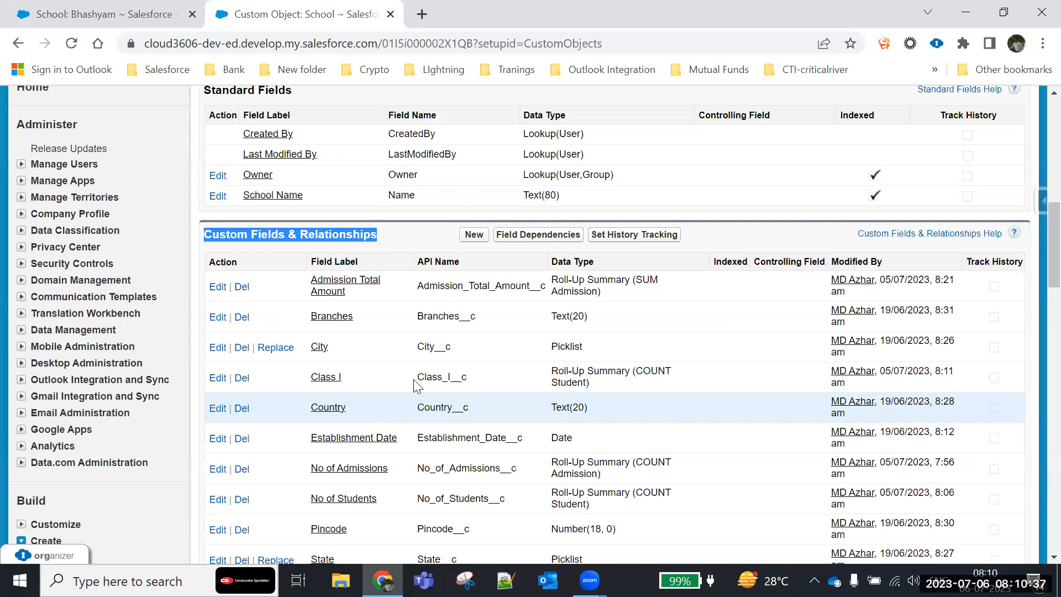
scroll(415, 384, down, 6)
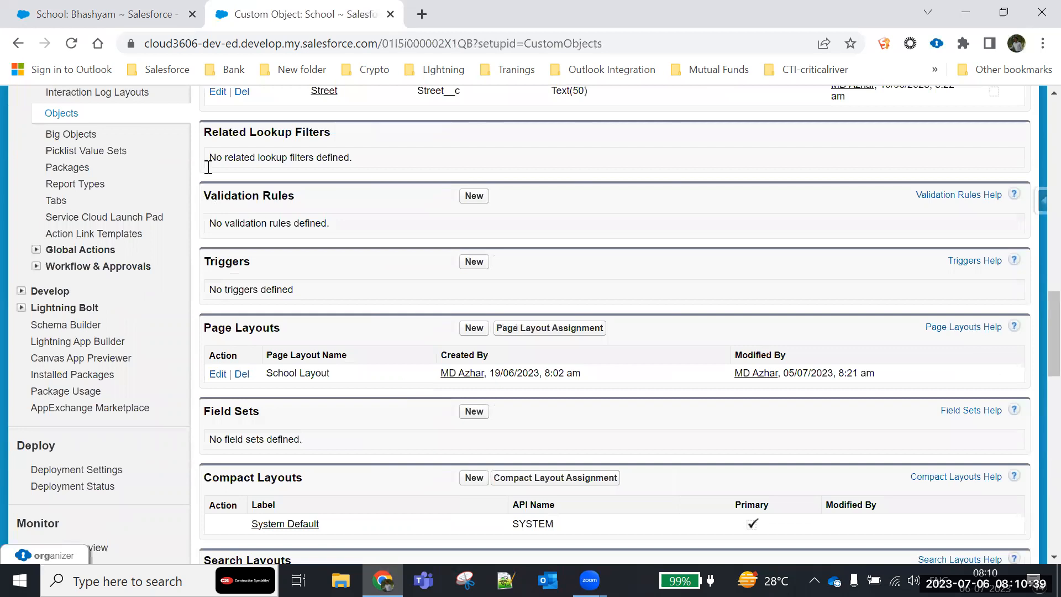
scroll(296, 169, down, 3)
triple_click(296, 168)
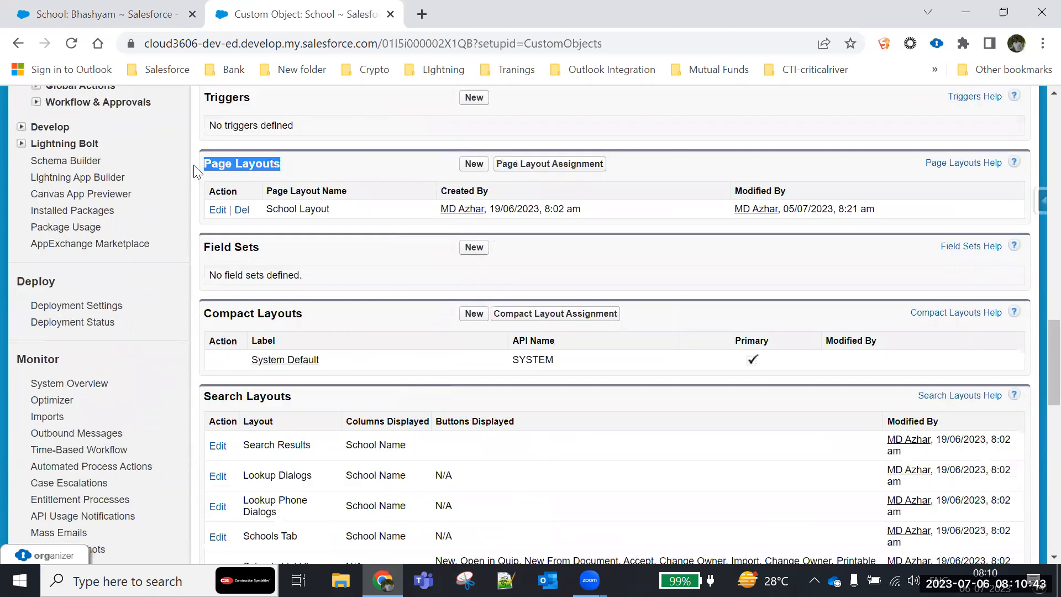
click(220, 232)
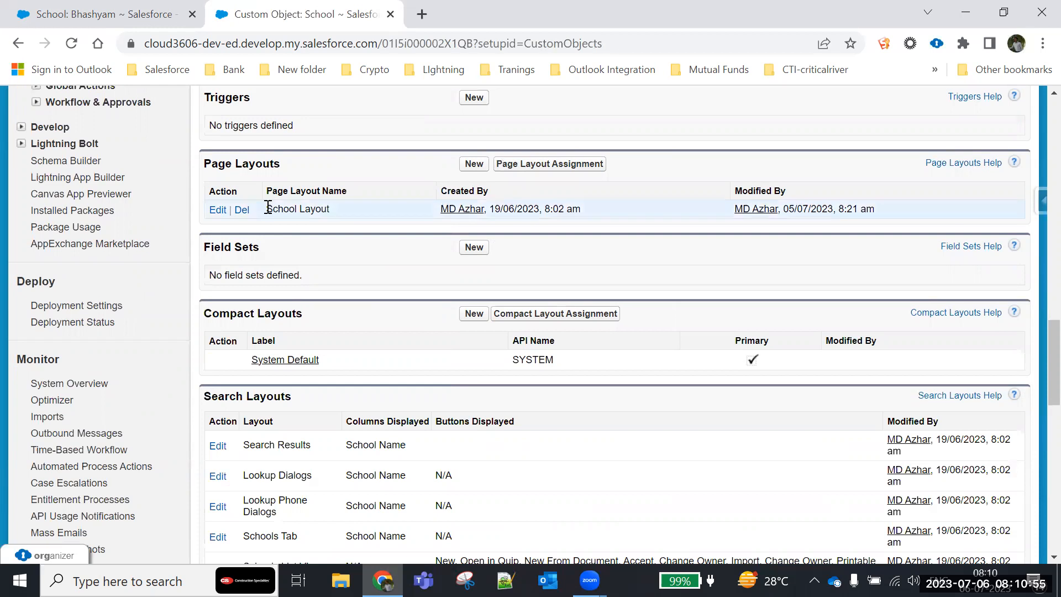
drag(268, 208, 336, 211)
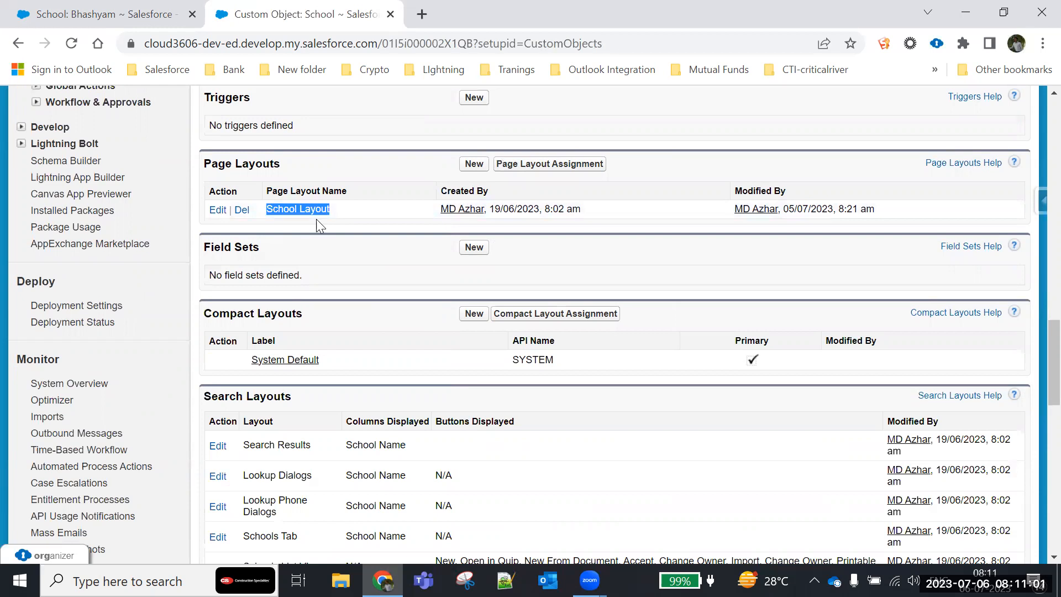
click(276, 208)
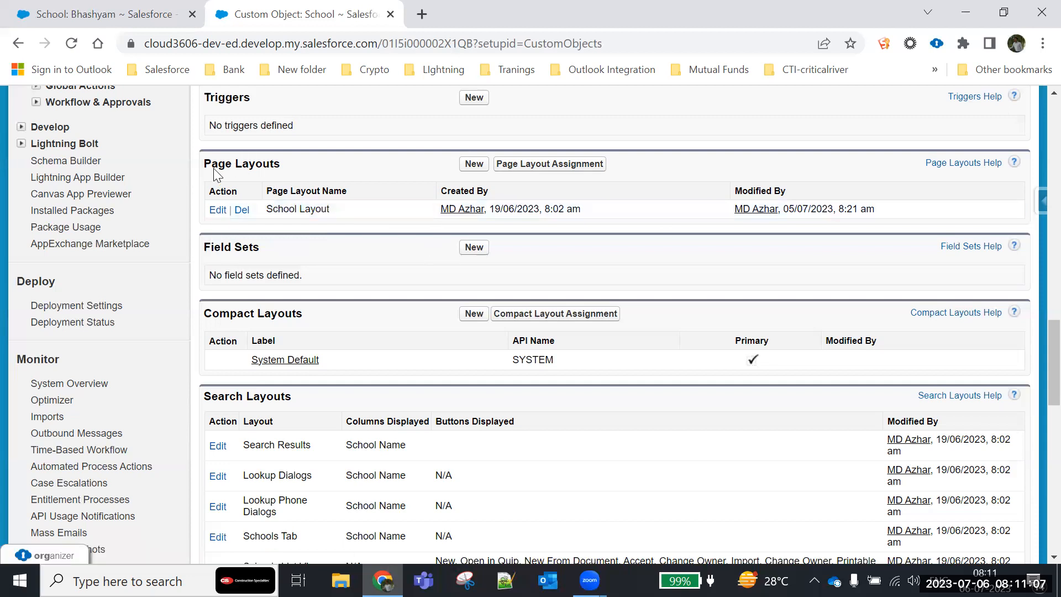
click(219, 213)
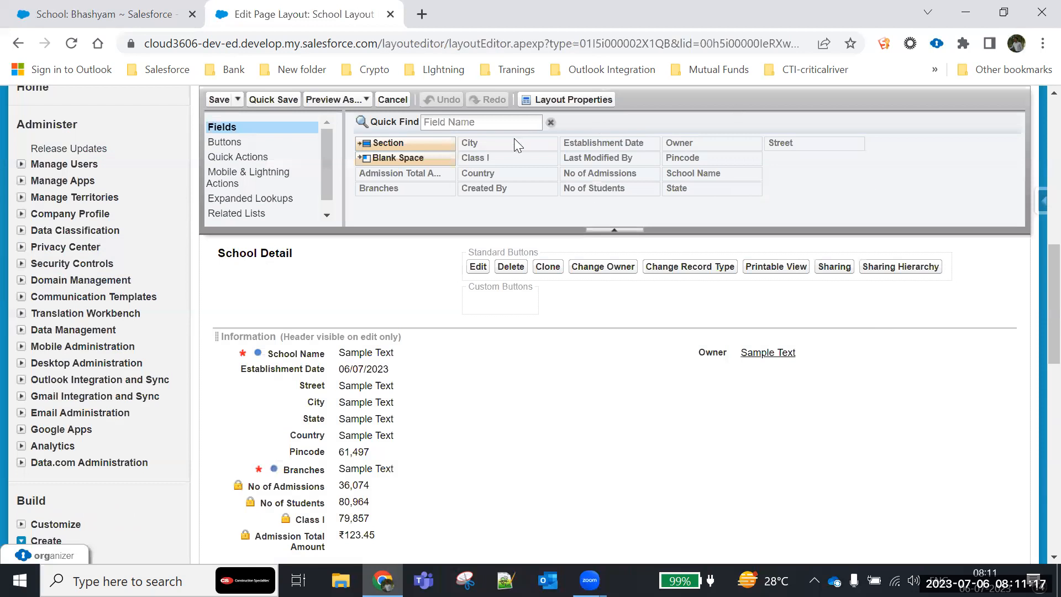
- Move the Branches field directly below Establishment Date in the layout's Information section
scroll(415, 178, down, 1)
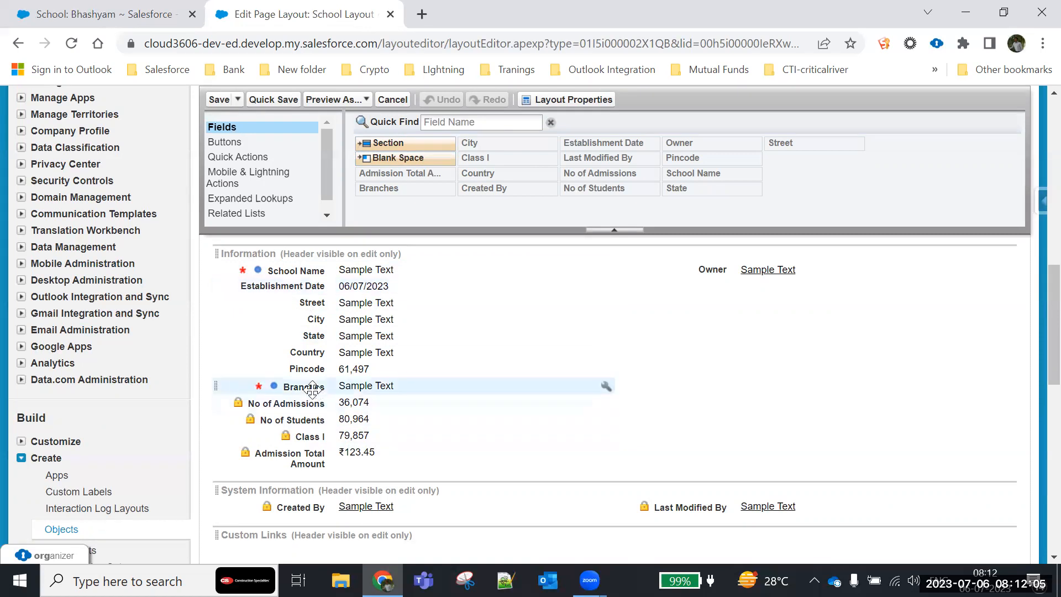
drag(312, 389, 355, 291)
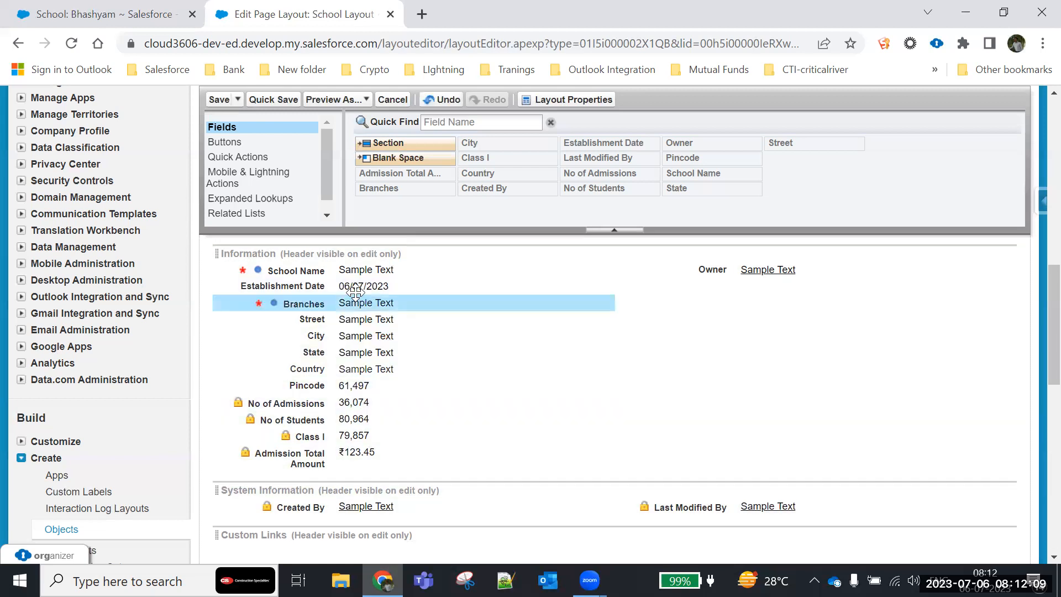
- Move No of Admissions, No of Students and Admission Total Amount below Owner in the Information section's second column, and quick-save the layout
click(277, 402)
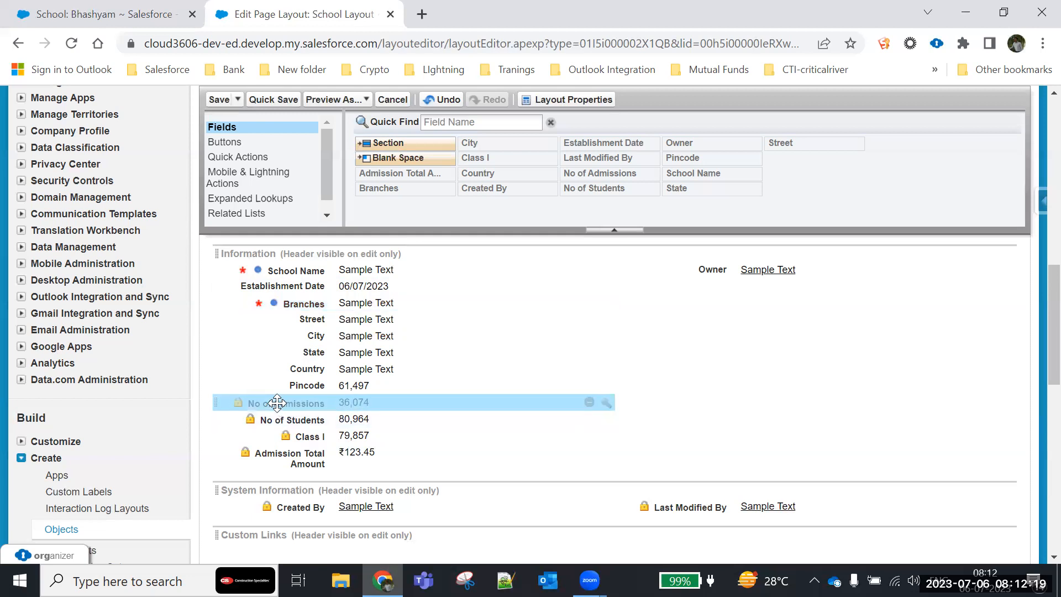
drag(277, 403, 701, 278)
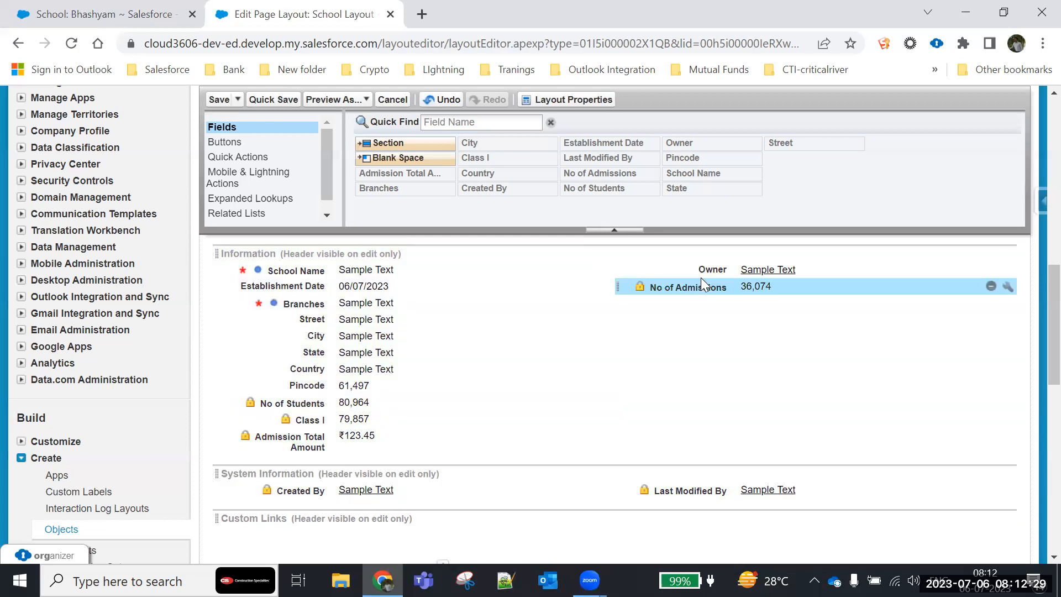
drag(293, 403, 666, 313)
drag(299, 426, 676, 339)
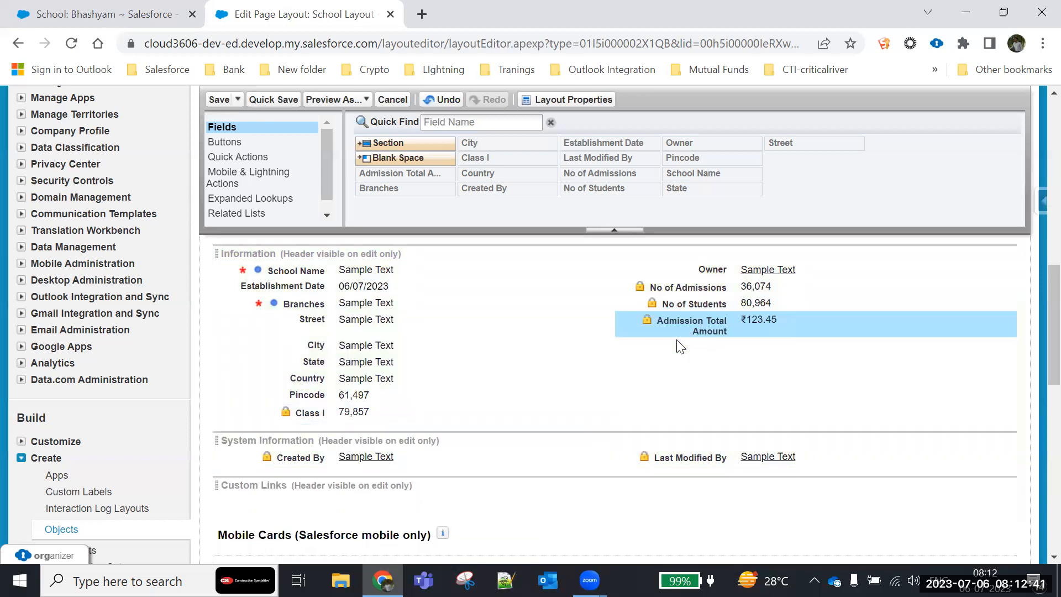
click(272, 99)
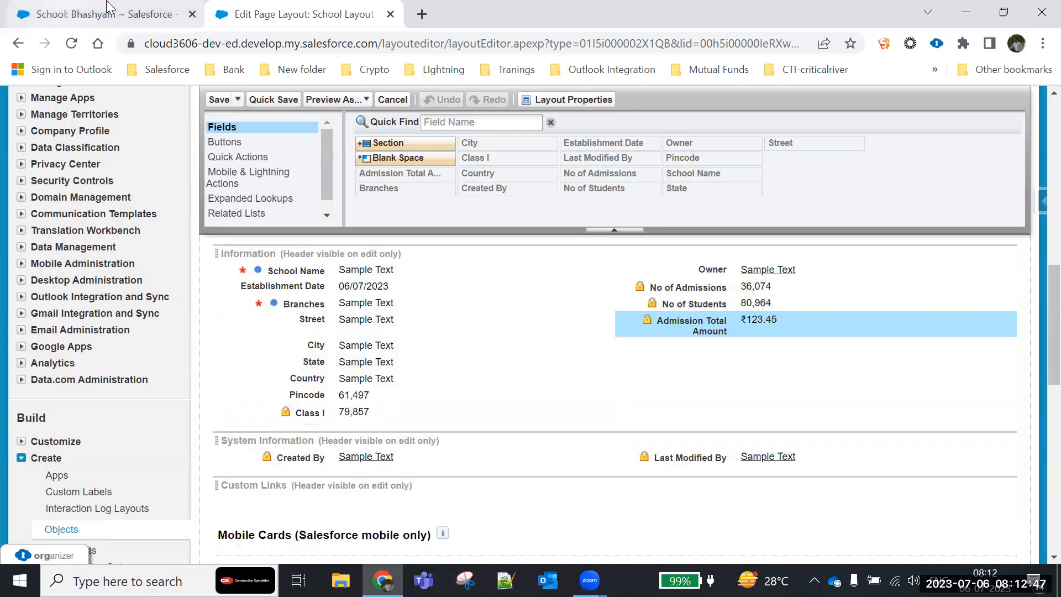
- Reload the Bhashyam school record and compare its School Detail field arrangement with the page layout
click(111, 13)
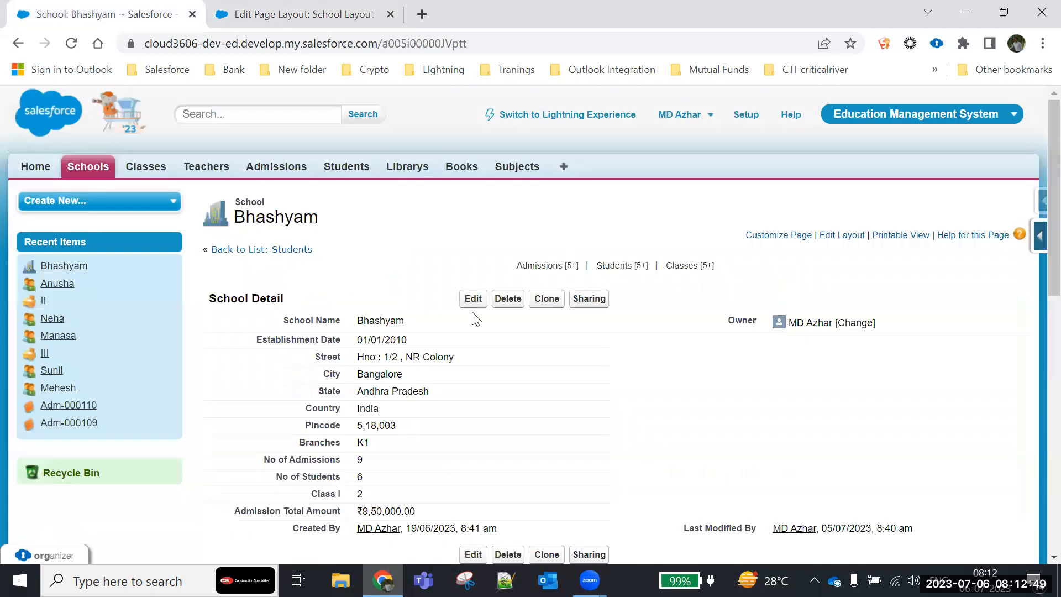
scroll(172, 163, down, 3)
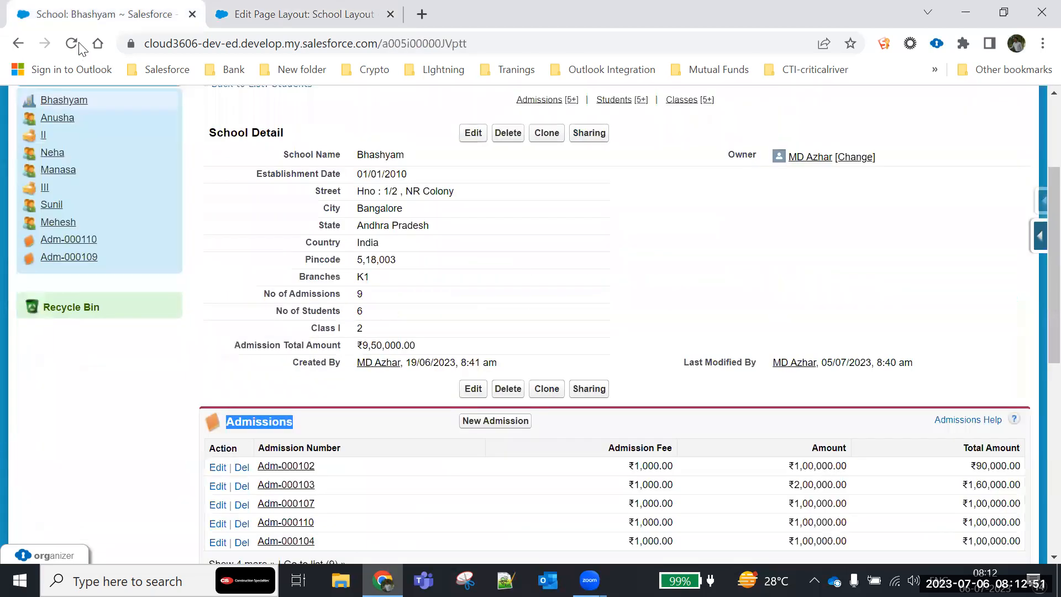
click(80, 319)
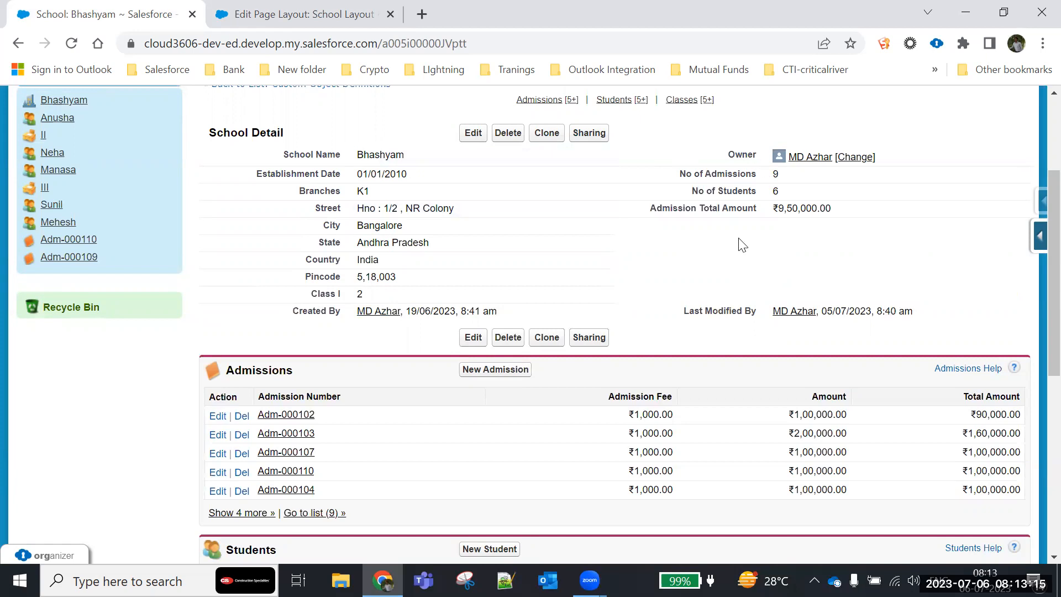
click(351, 24)
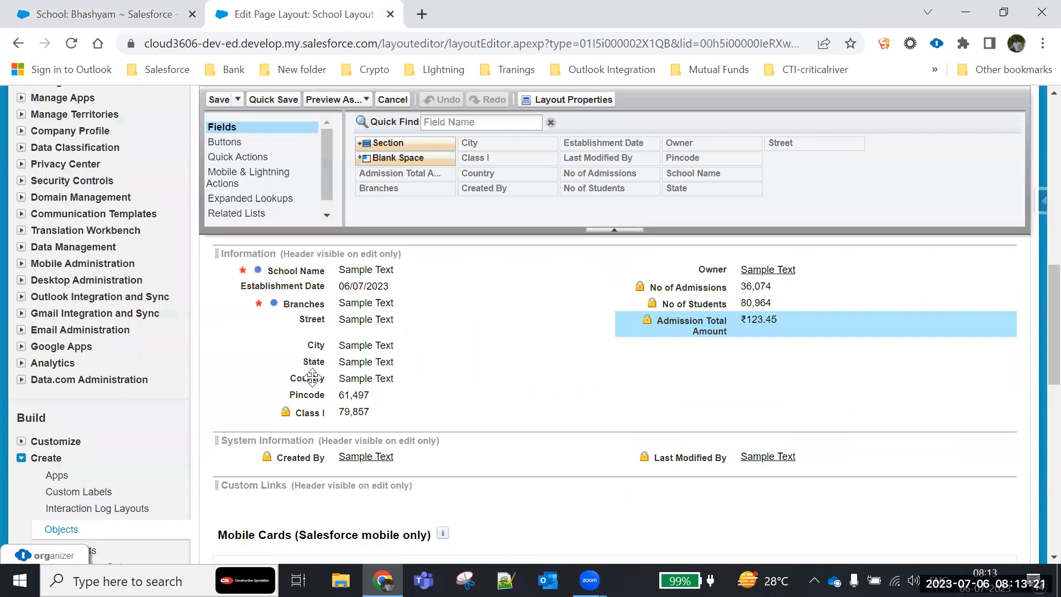
mouse_move(313, 378)
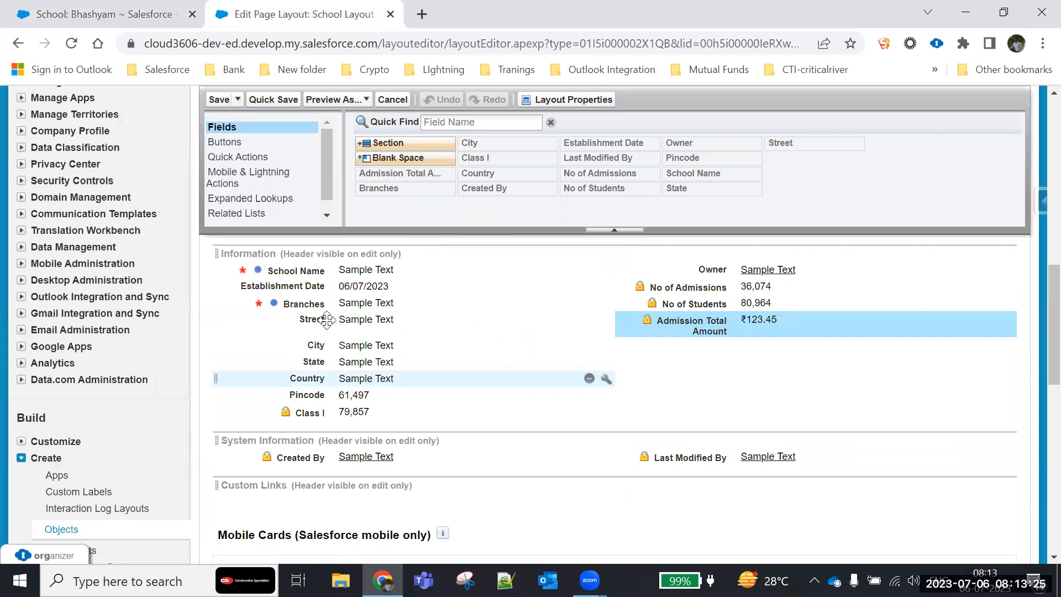
click(143, 15)
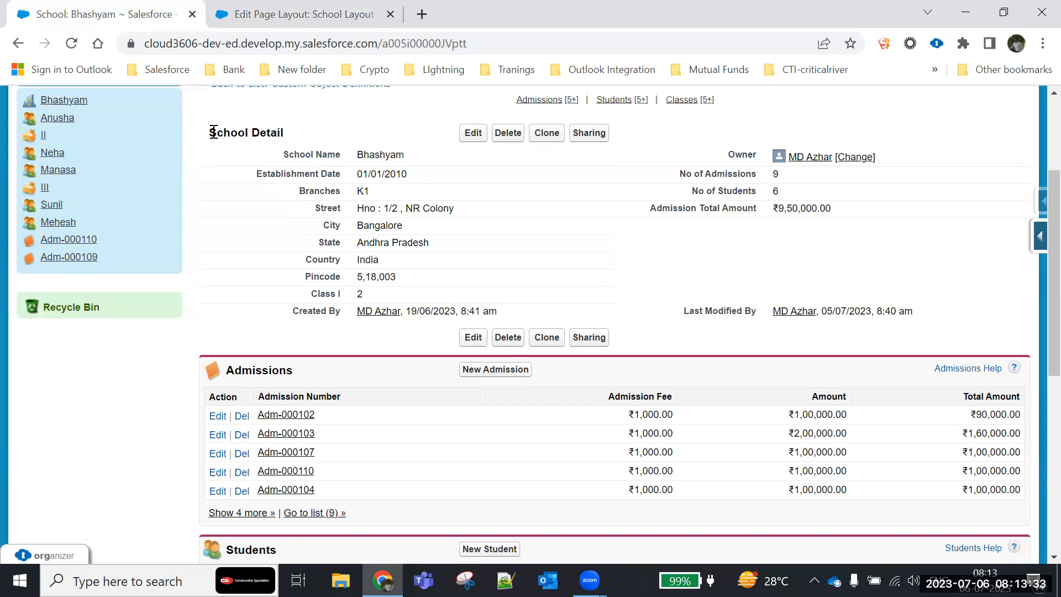
drag(214, 132, 718, 285)
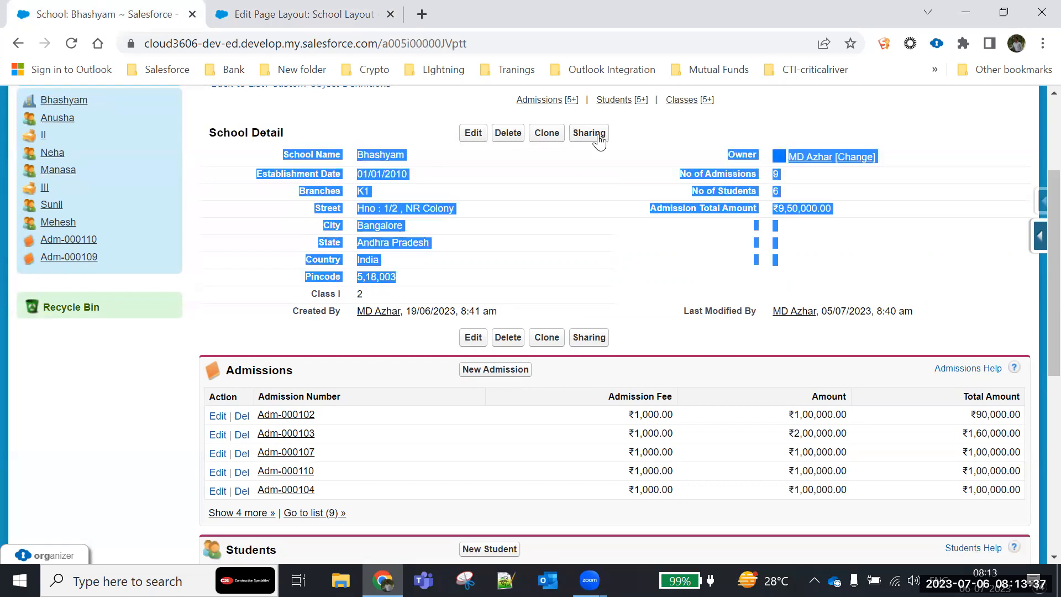
click(288, 154)
drag(280, 155, 331, 247)
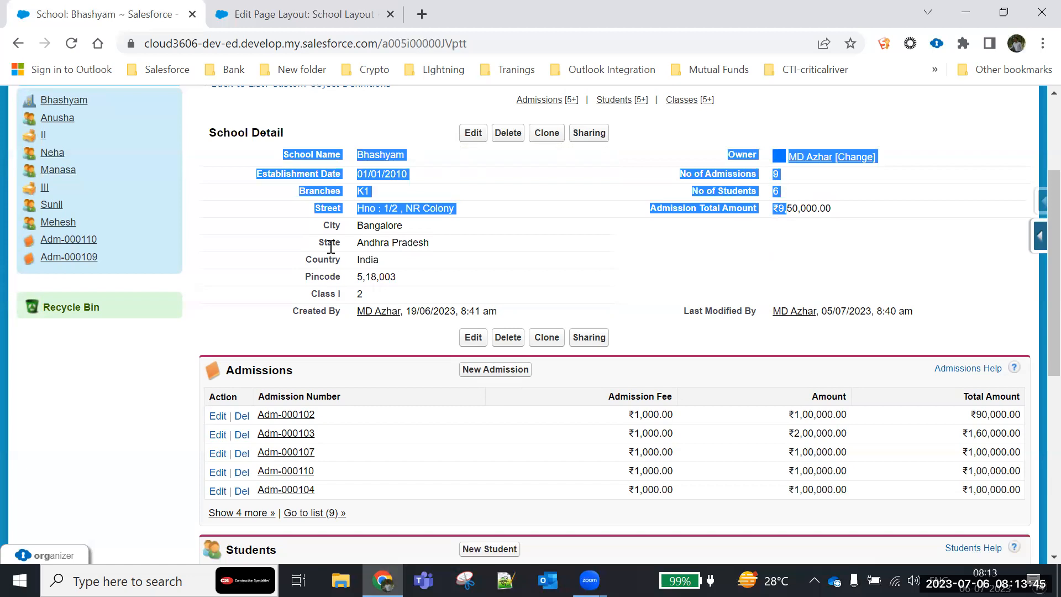
mouse_move(69, 257)
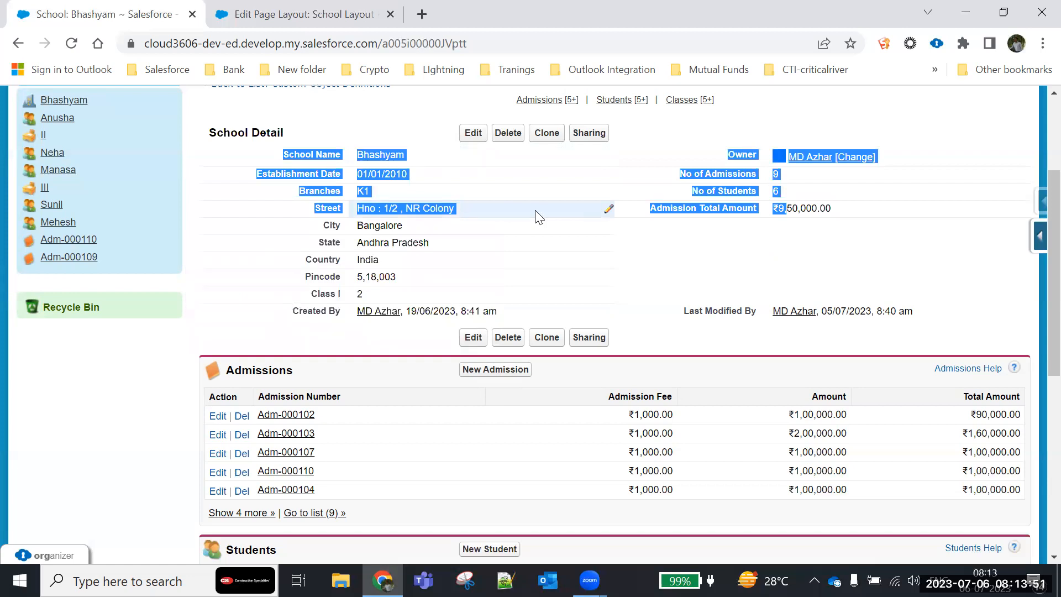
- Add a new section below the Information fields in School Layout and name it Address
click(309, 17)
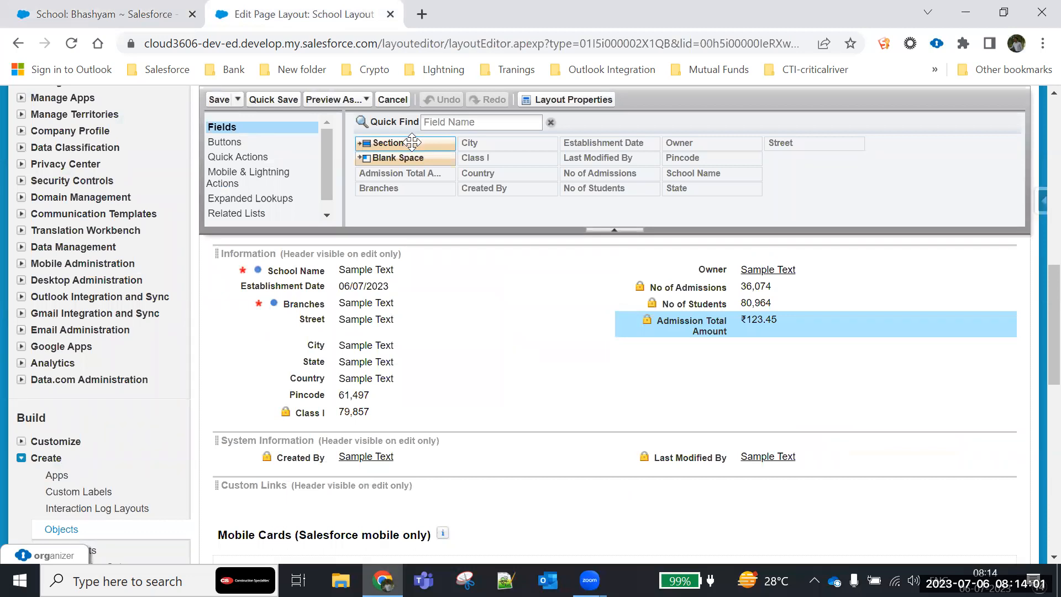
drag(412, 141, 410, 166)
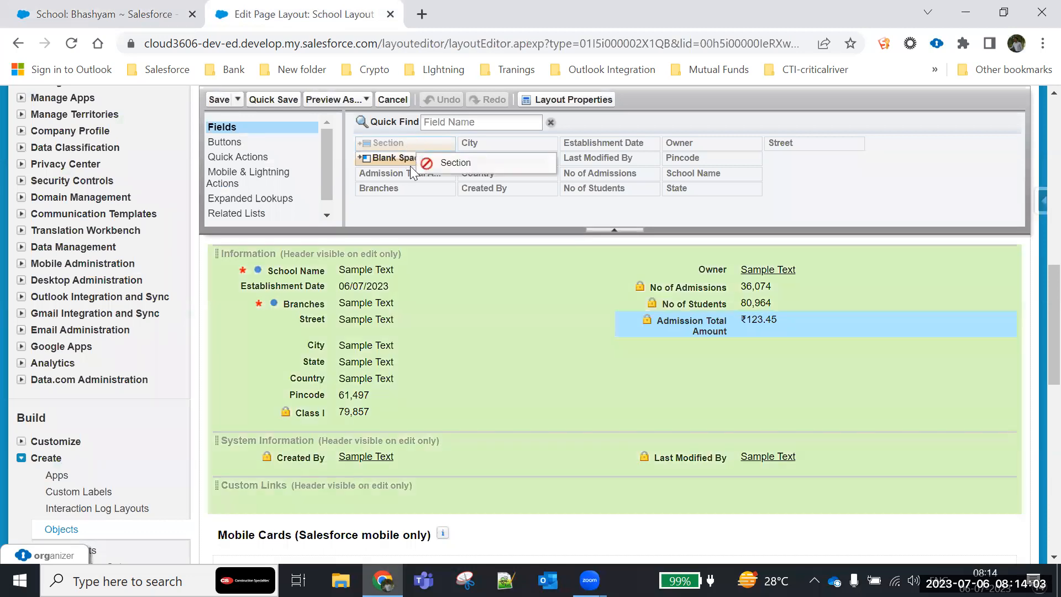
drag(403, 258, 311, 421)
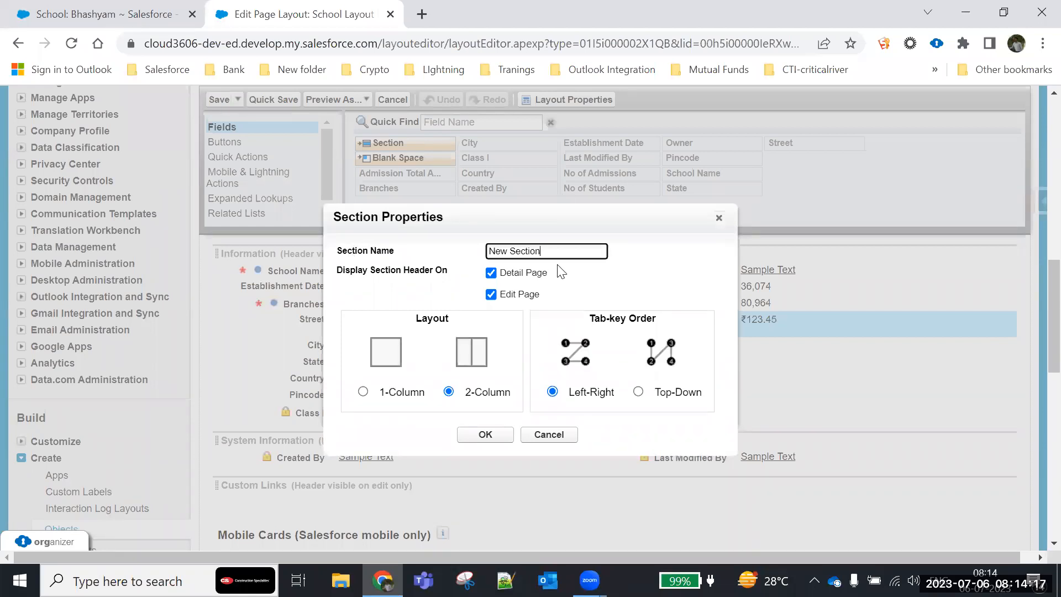
triple_click(488, 253)
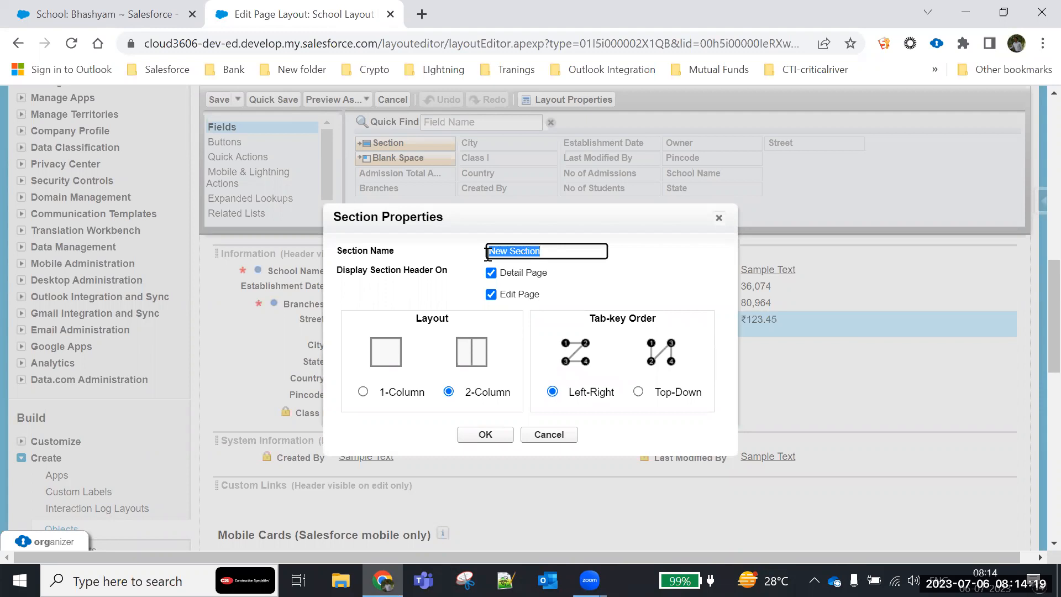
text(Address)
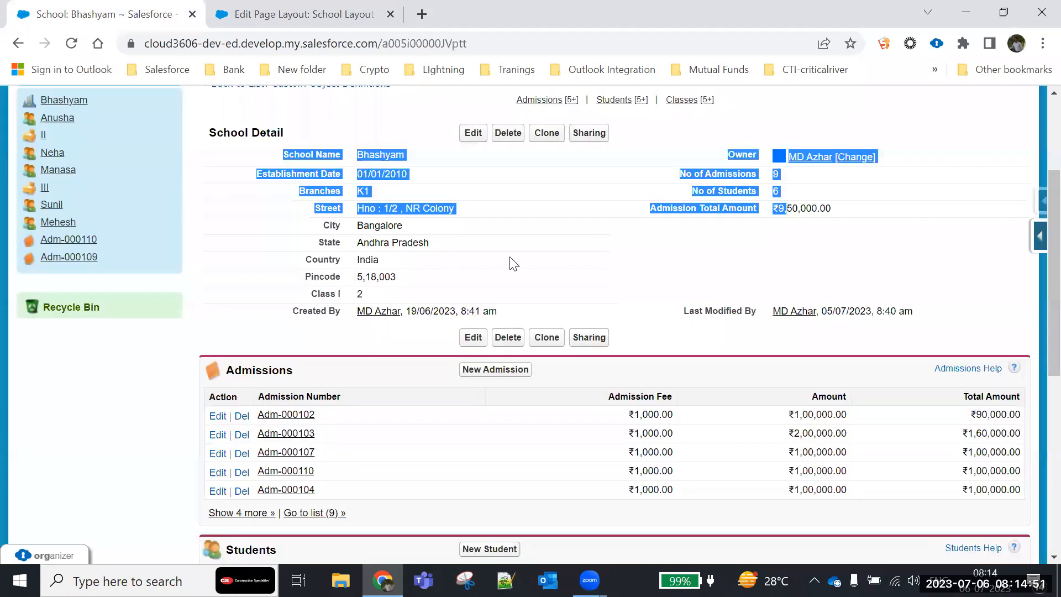
- Examine how the Bhashyam record's detail page and edit page display their section headers and fields
scroll(265, 270, up, 1)
drag(283, 231, 734, 386)
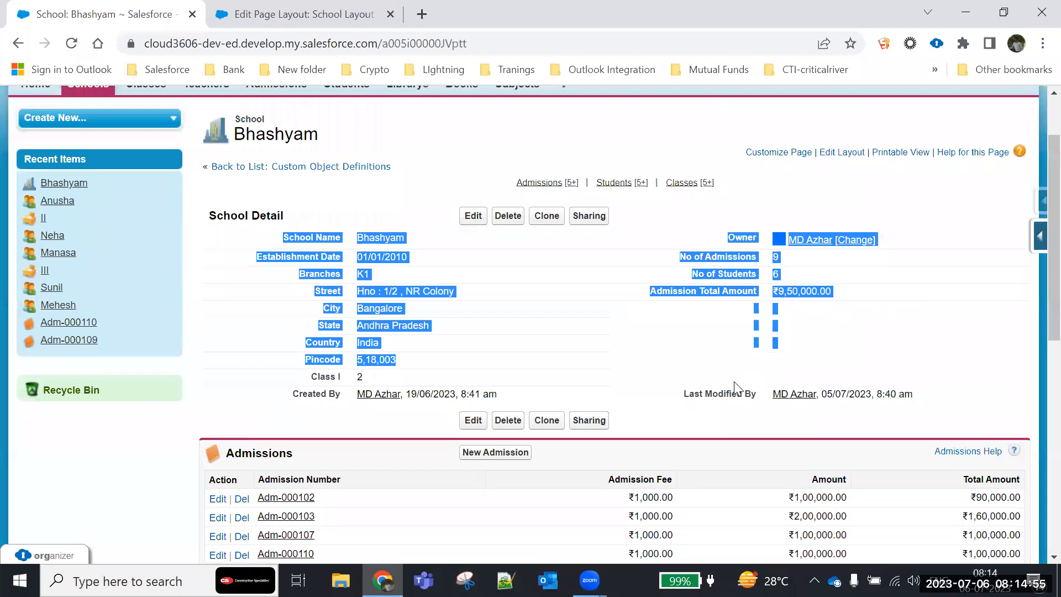
click(625, 323)
click(475, 216)
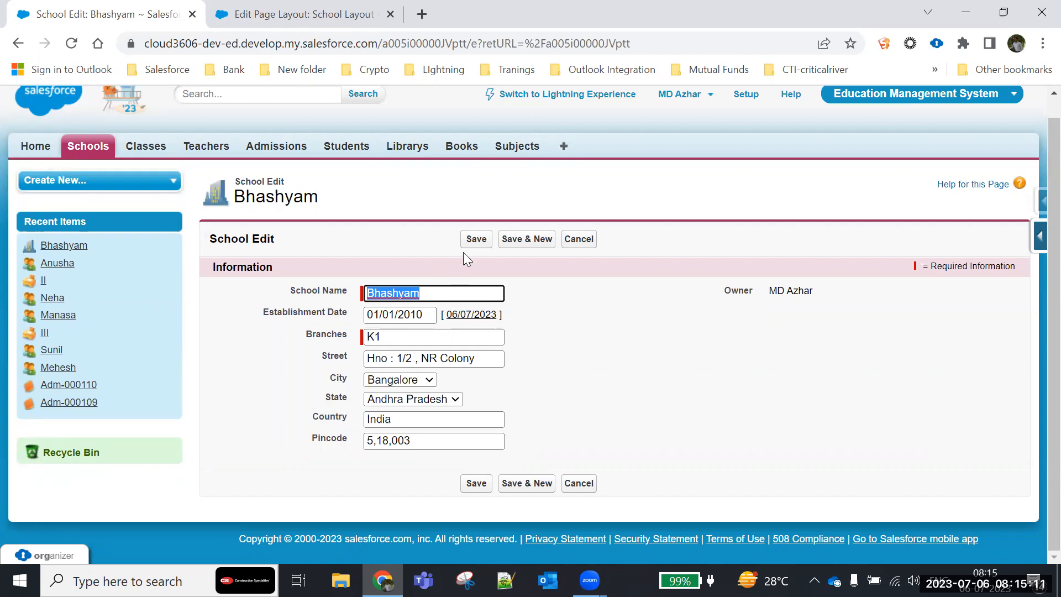
key(Return)
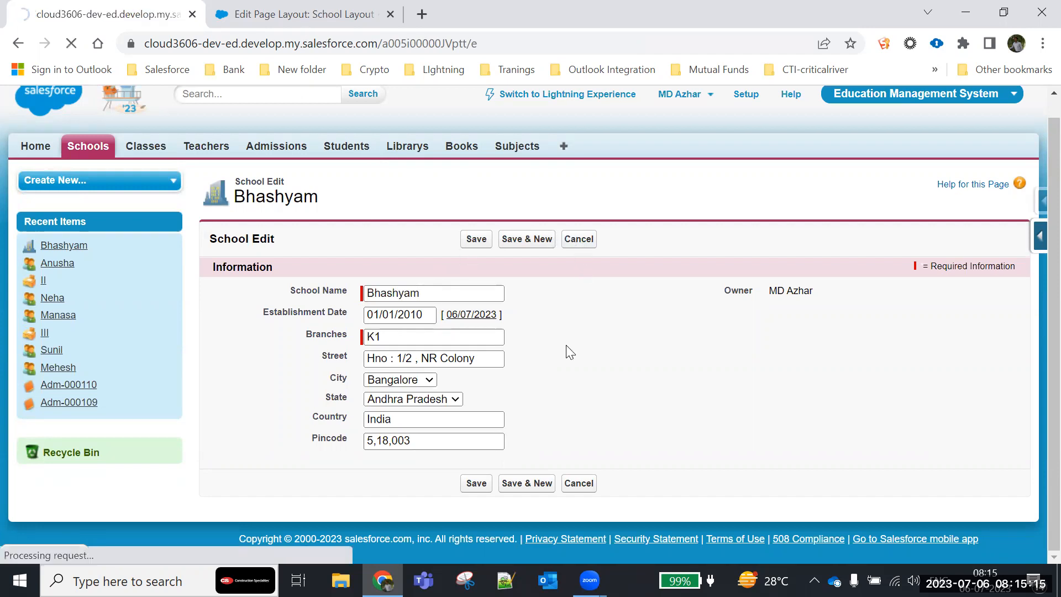
click(319, 16)
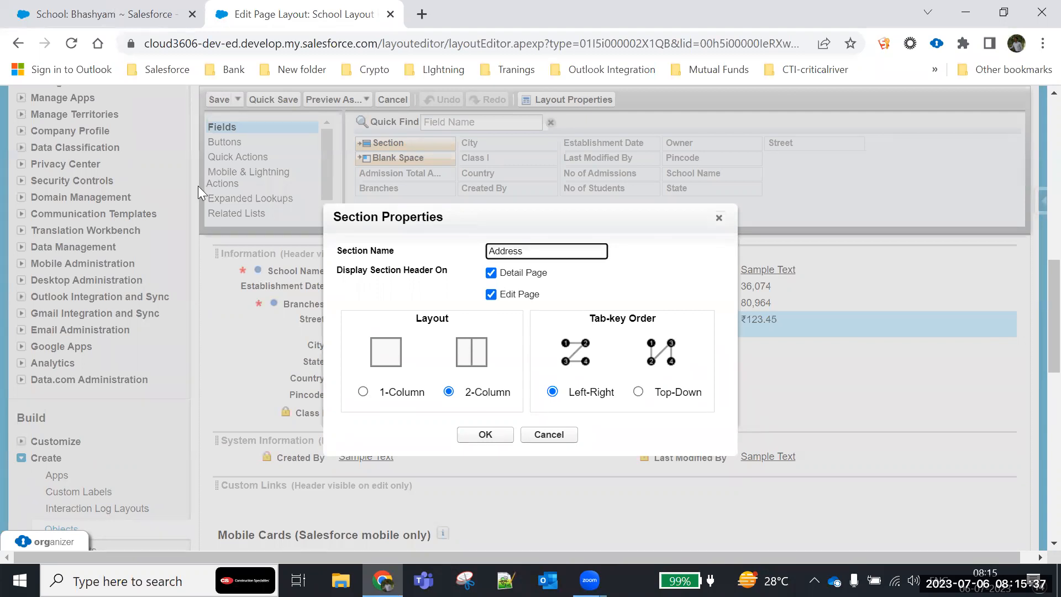
key(ctrl+shift+Tab)
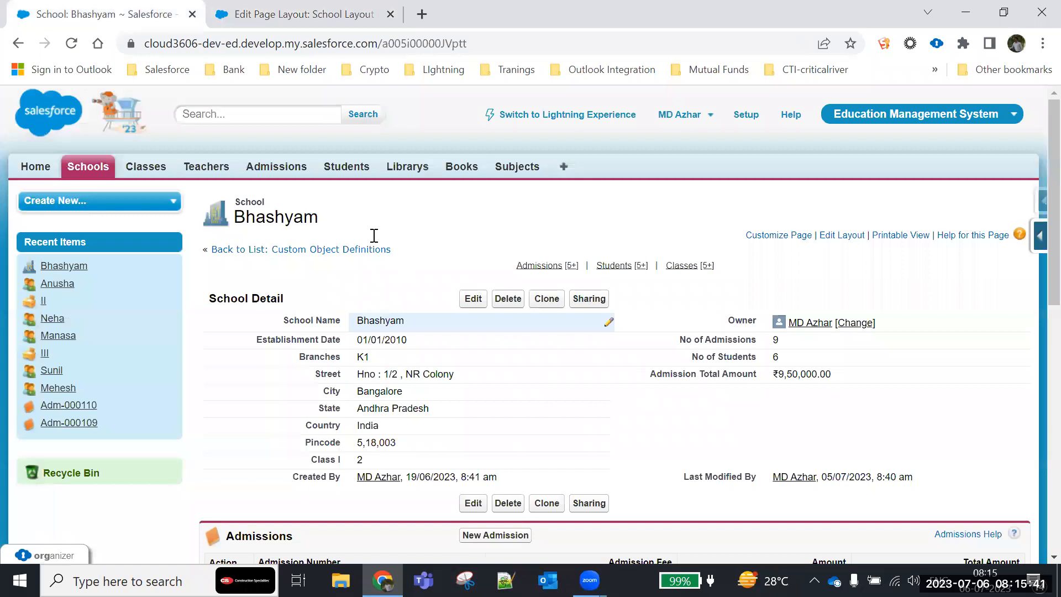
scroll(727, 344, down, 1)
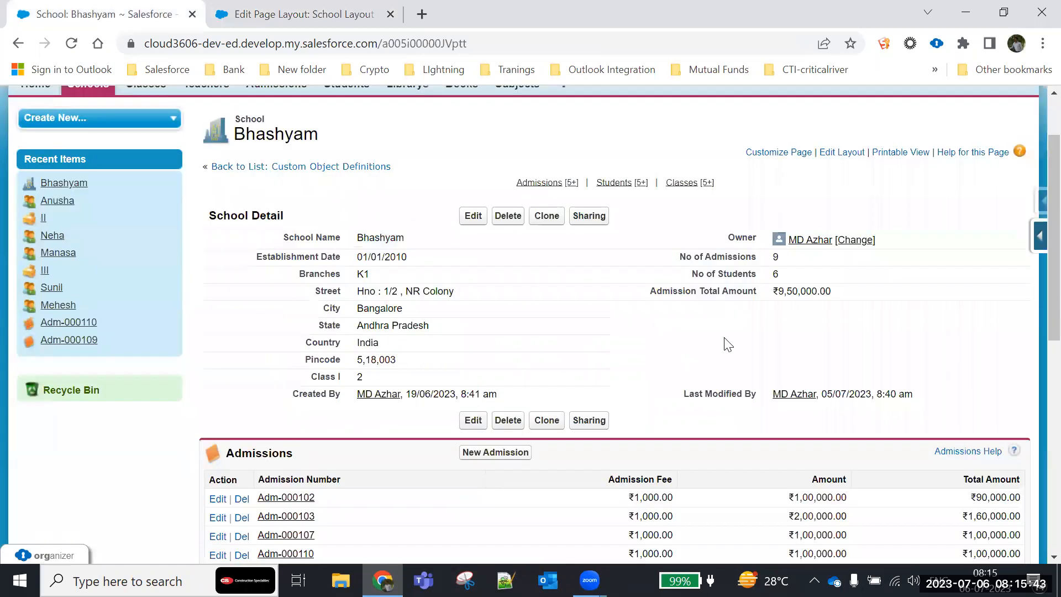
- Try the 1-Column layout for the Address section and set it back to 2-Column
click(264, 14)
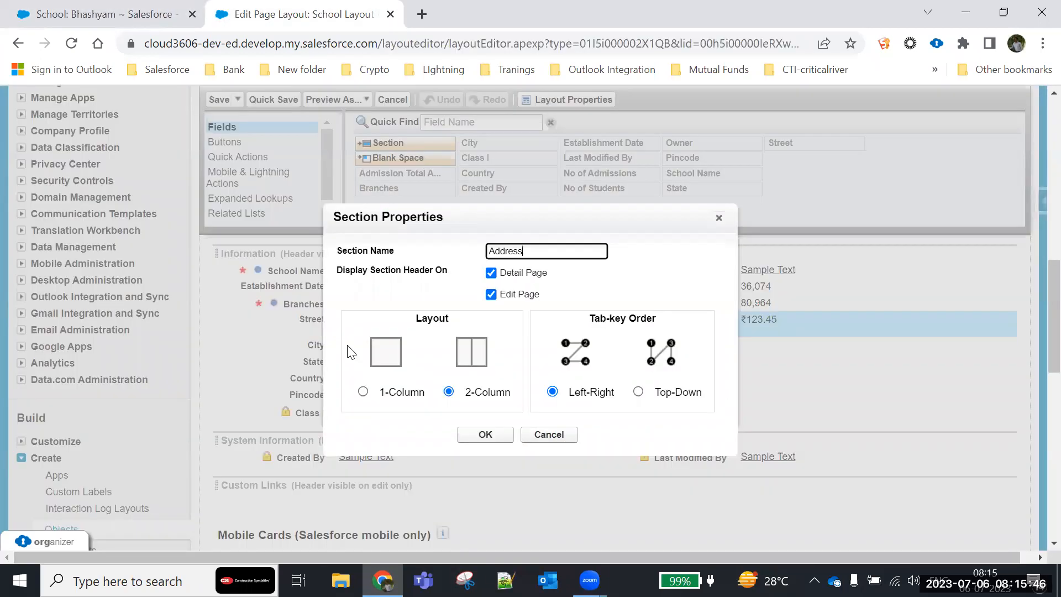
click(363, 393)
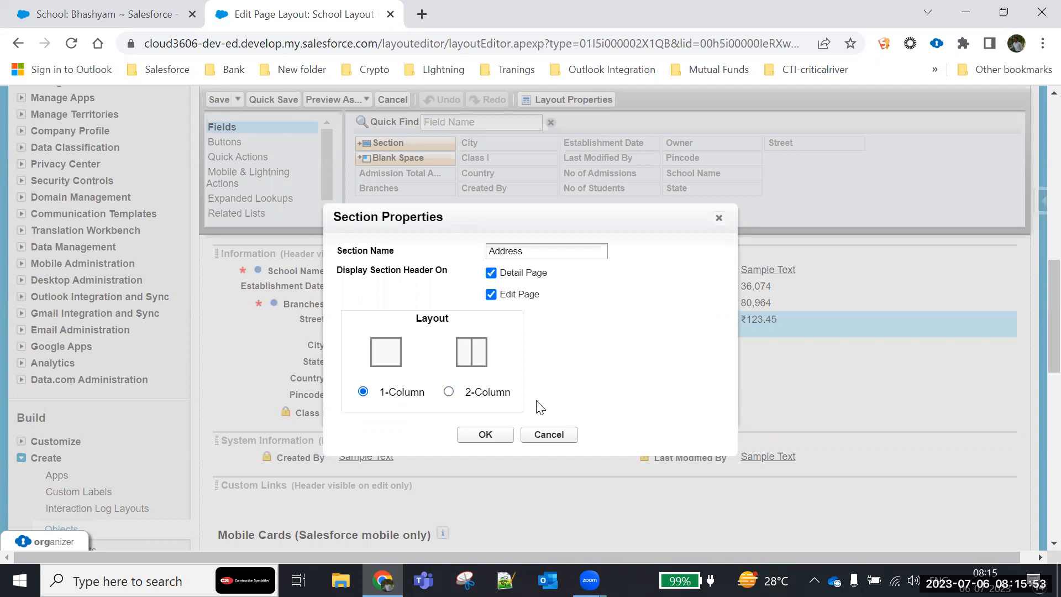
click(448, 392)
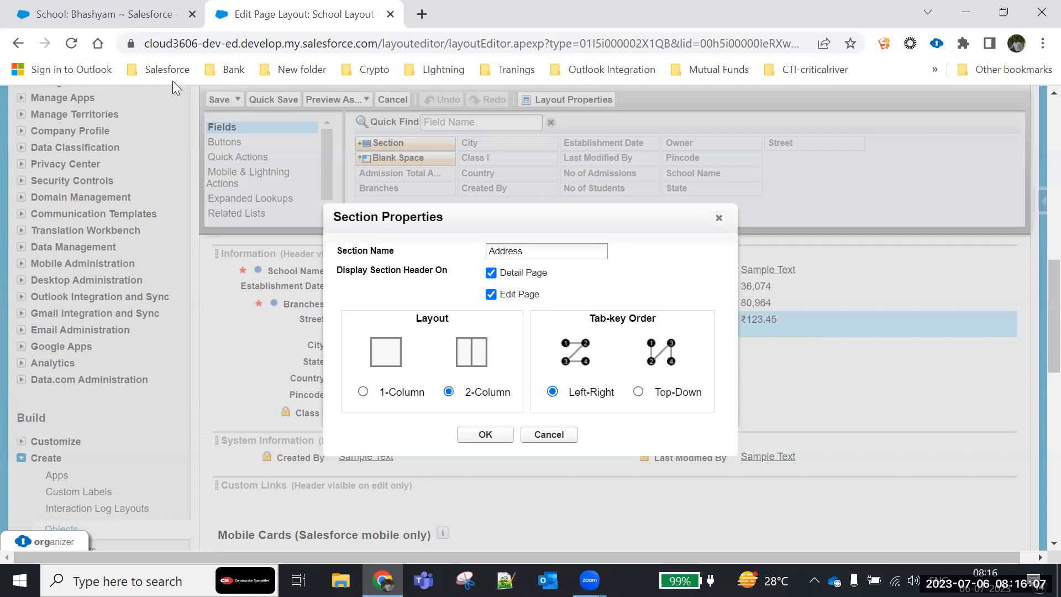
- Open the Bhashyam record for editing, step through its fields to examine the tab order, and return to the Address section's properties
click(120, 12)
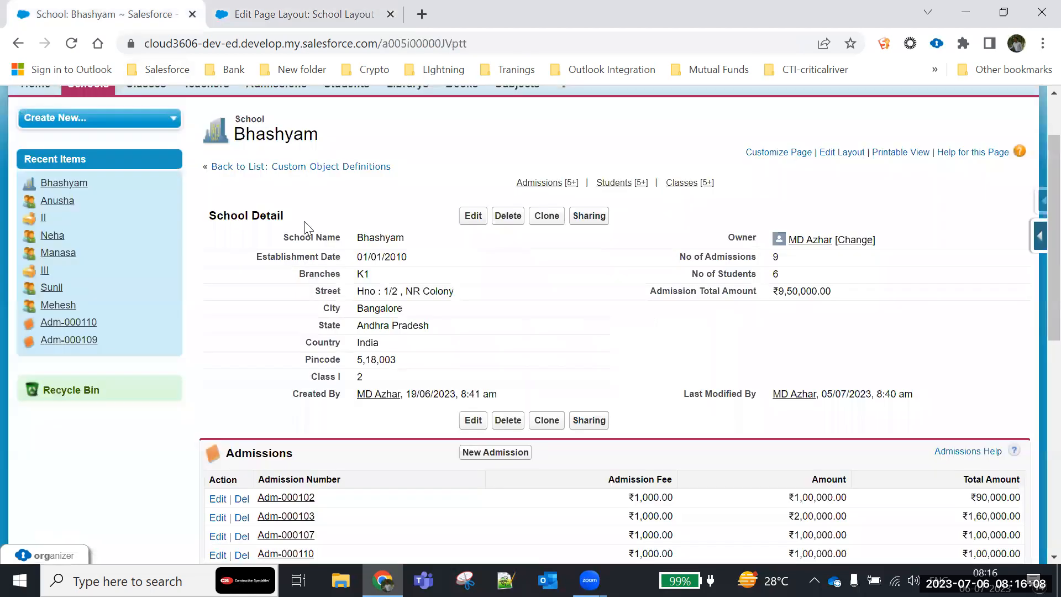
double_click(421, 355)
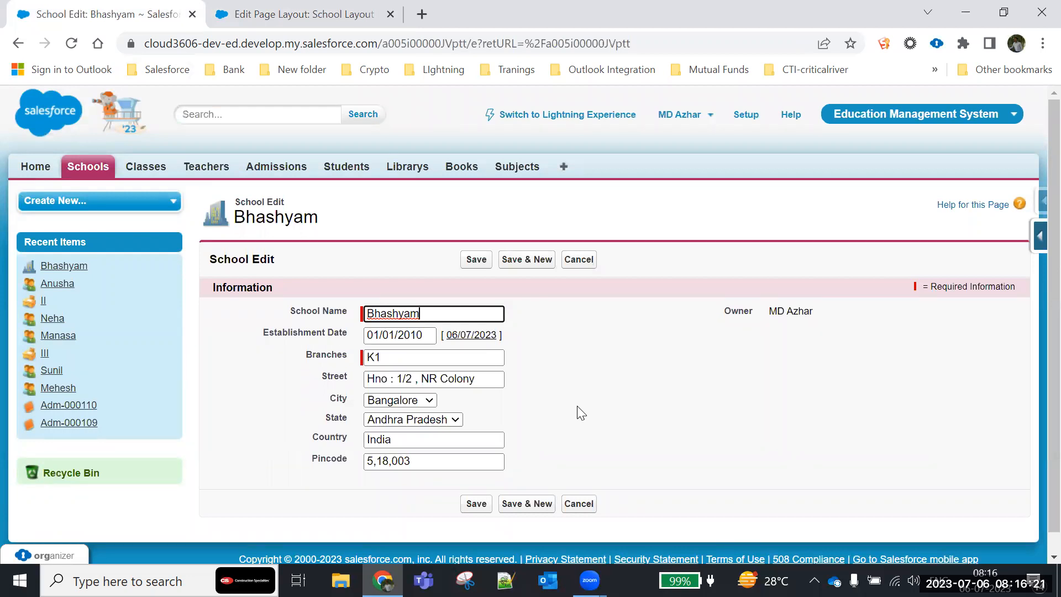
key(Tab)
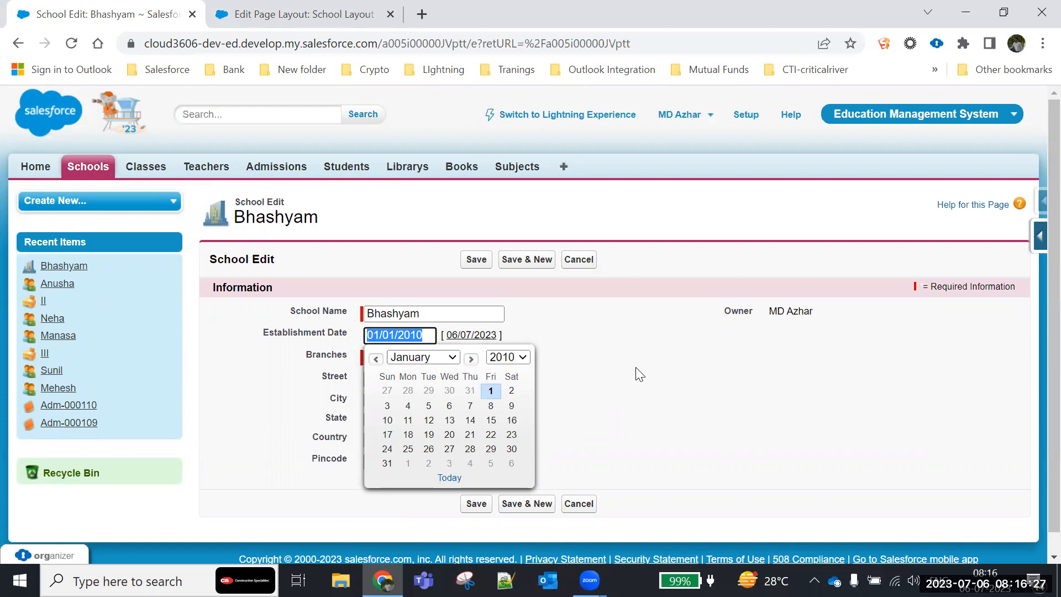
key(Tab)
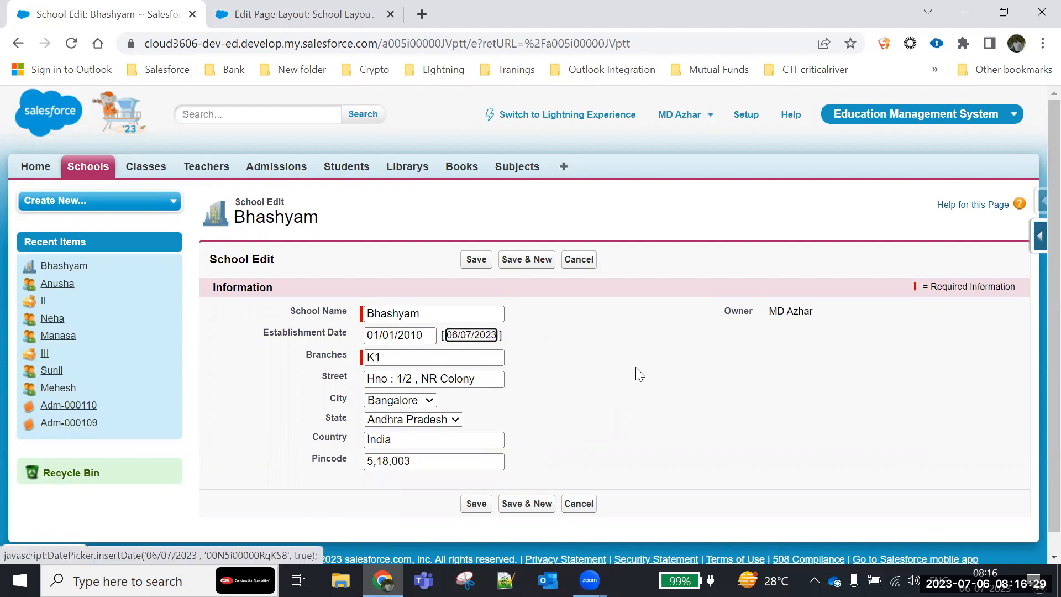
key(Tab)
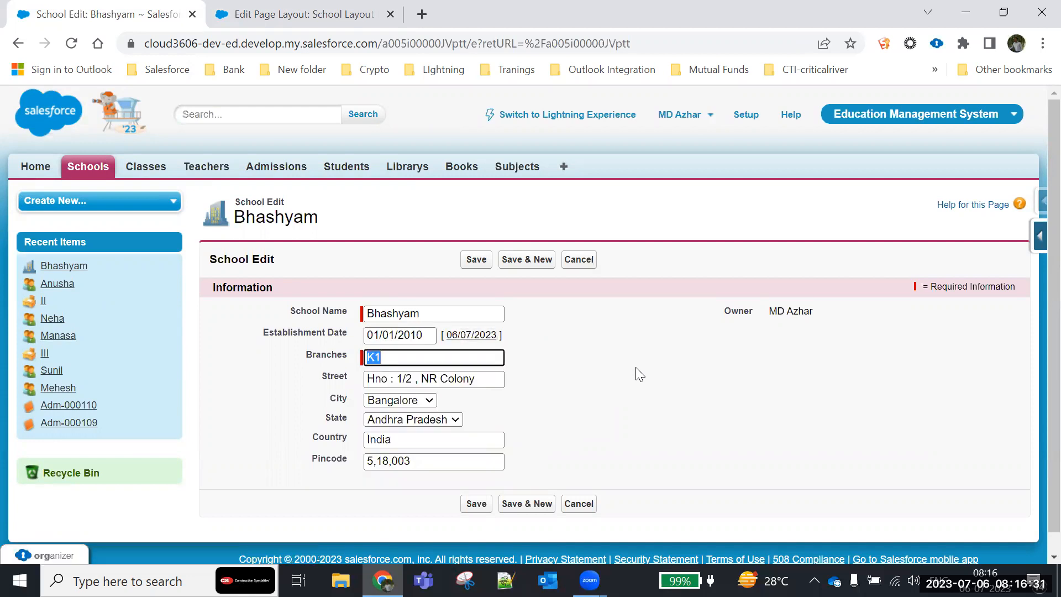
key(Tab)
key(Tab)
key(Tab)
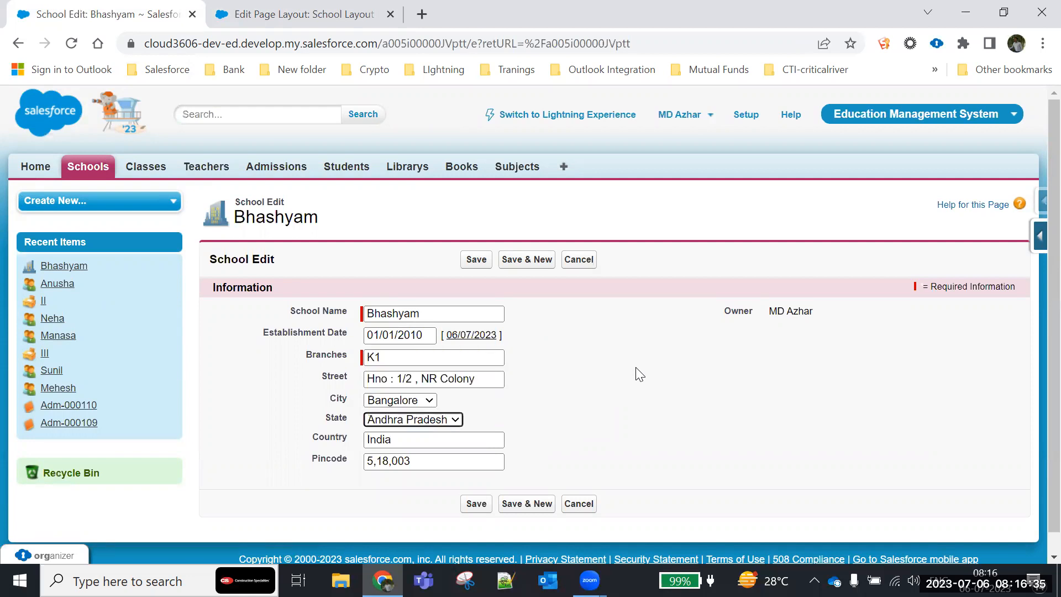
key(Tab)
key(Tab)
key(Tab)
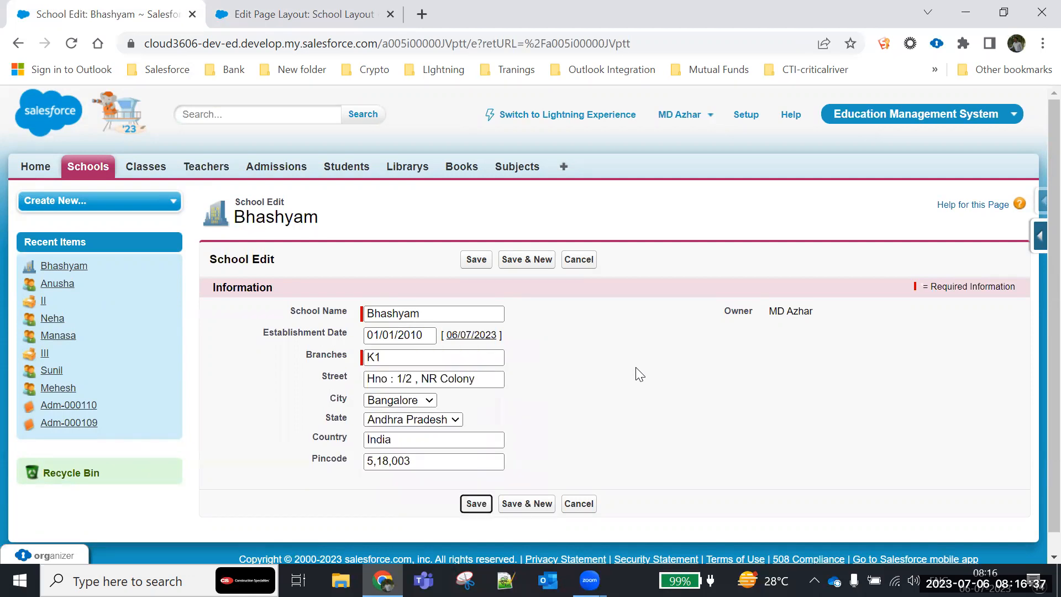
key(Tab)
key(Tab)
key(Tab)
key(Tab)
key(Tab)
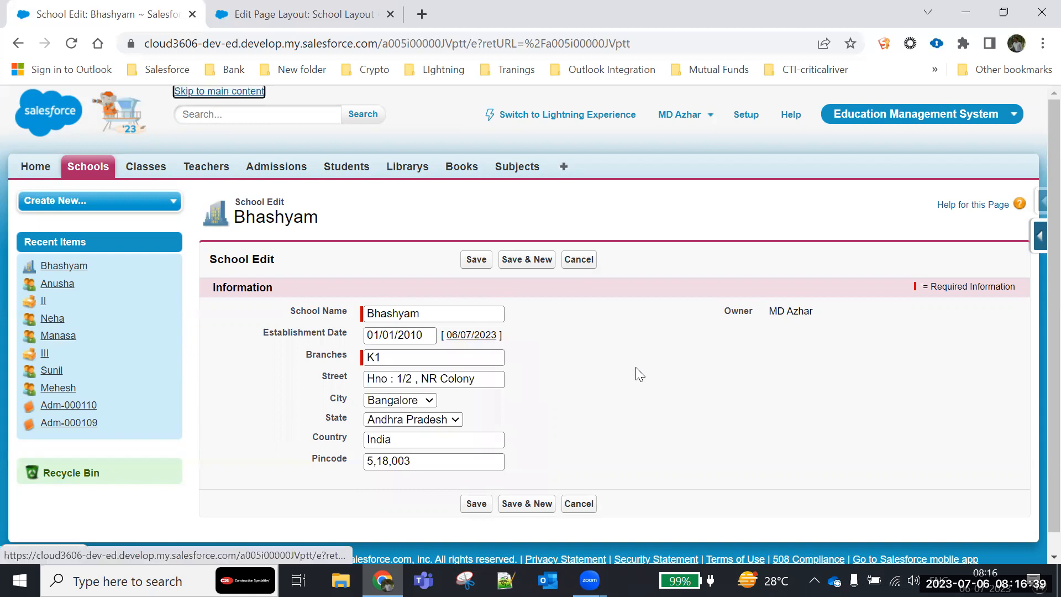
key(Tab)
key(Tab)
key(Tab)
key(Tab)
key(Tab)
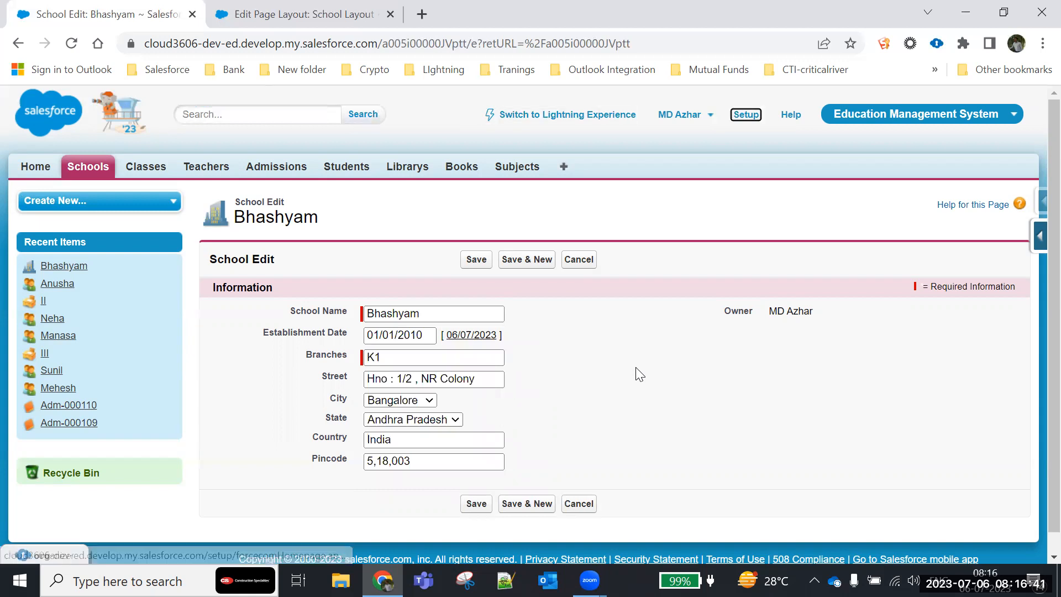
key(Tab)
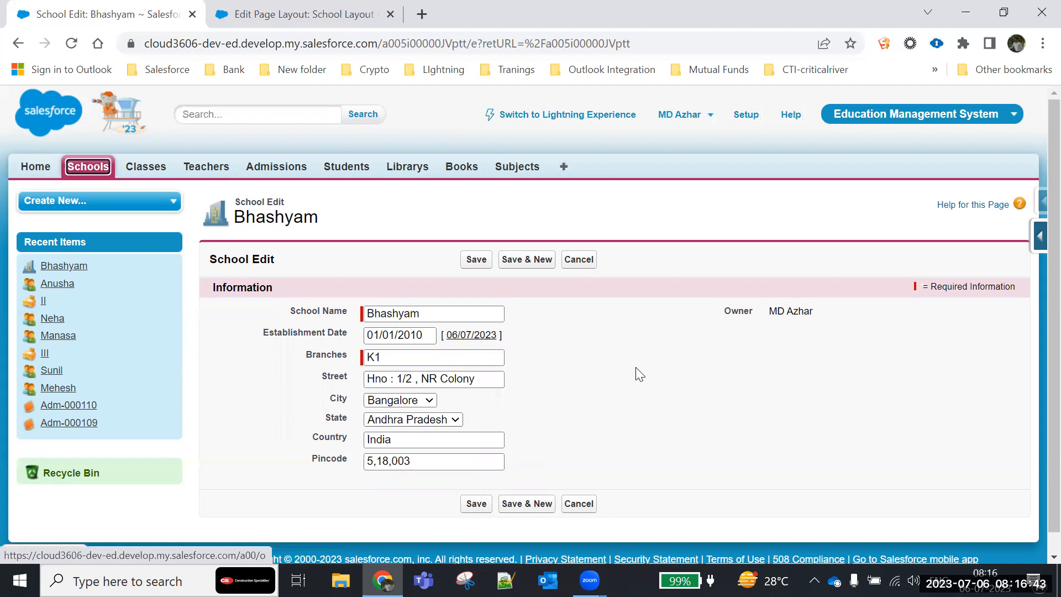
click(475, 316)
key(Tab)
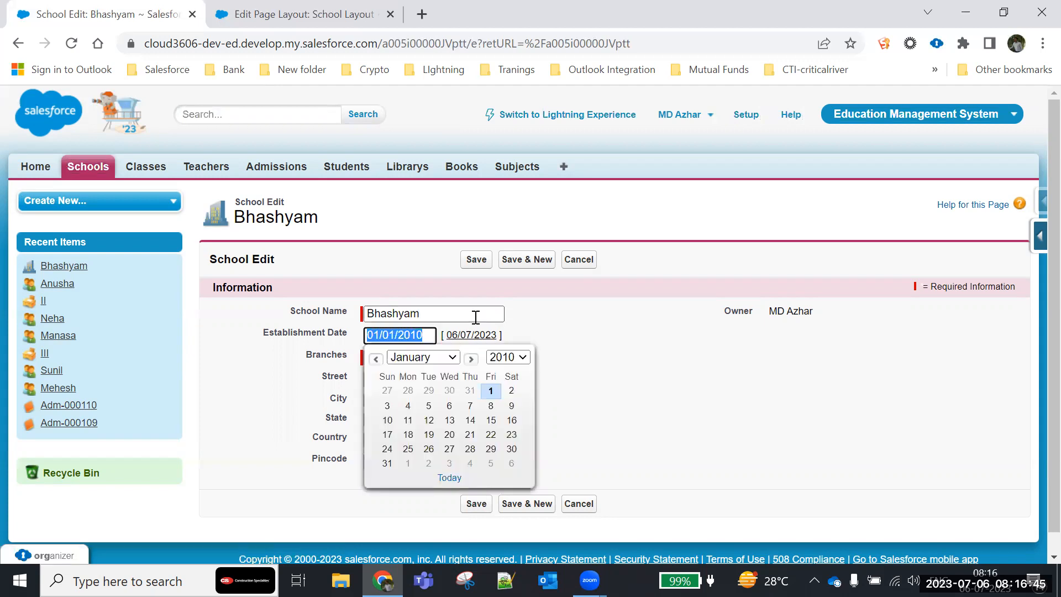
key(Tab)
key(Tab)
key(Tab)
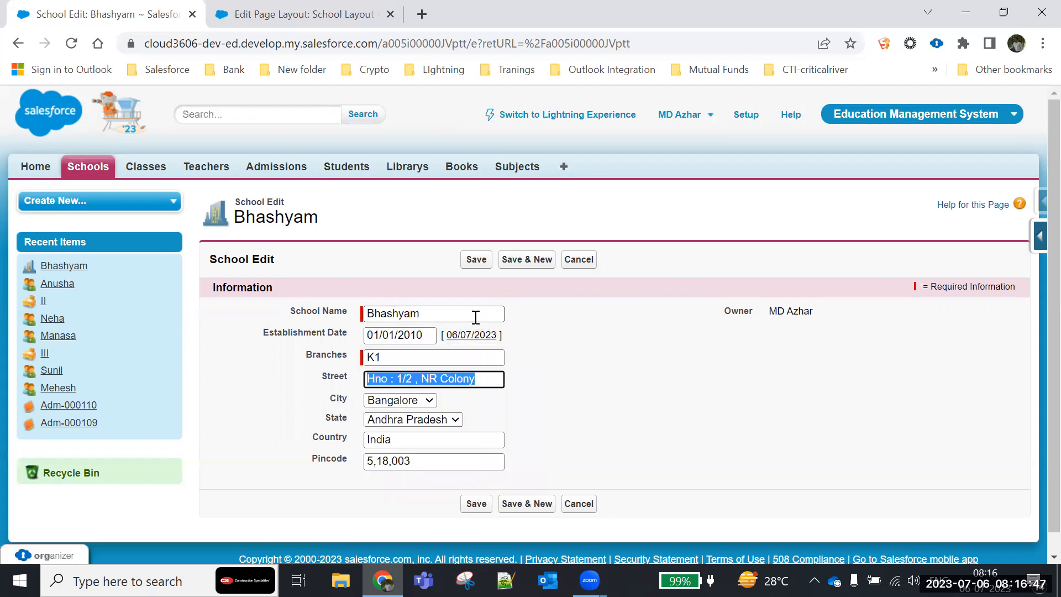
click(331, 13)
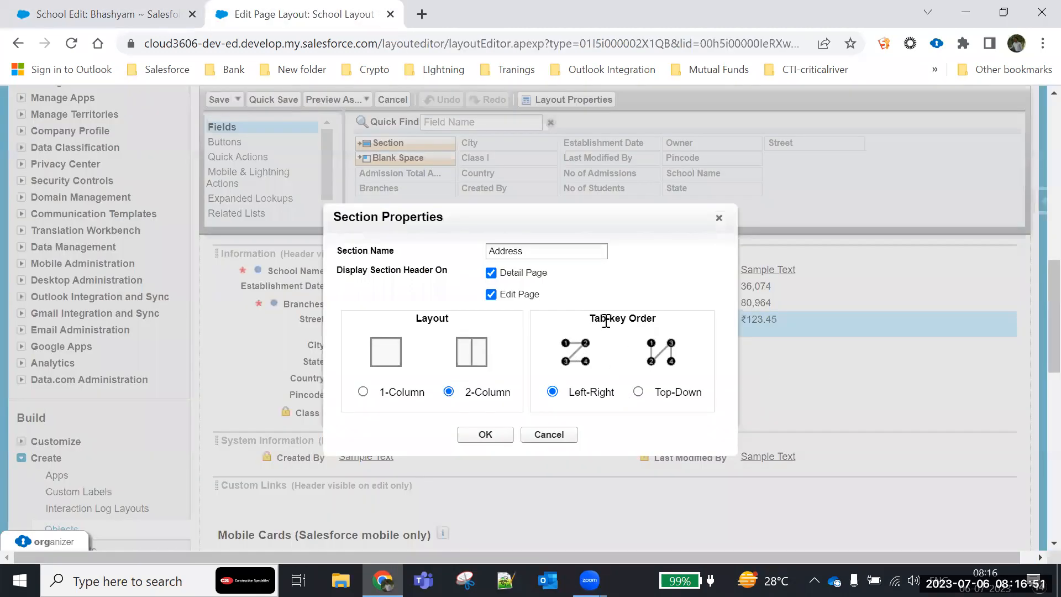